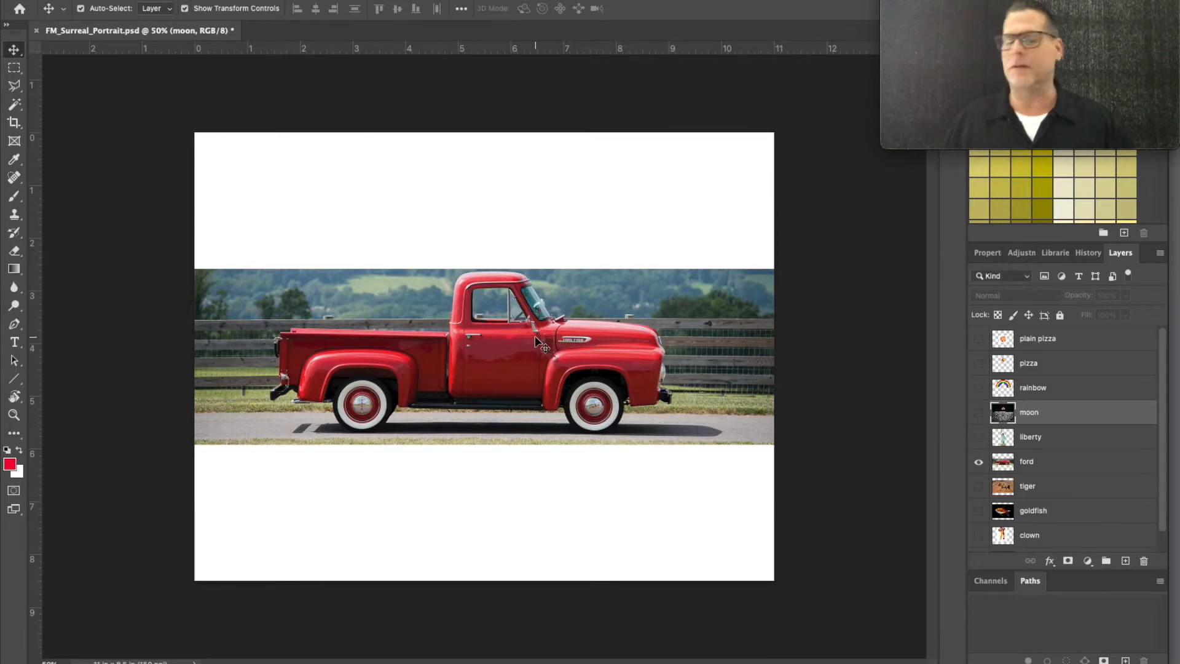
- Examine the red truck's body and door up close at up to 300% magnification
key(ctrl+plus)
key(ctrl+plus)
key(ctrl+plus)
key(ctrl+plus)
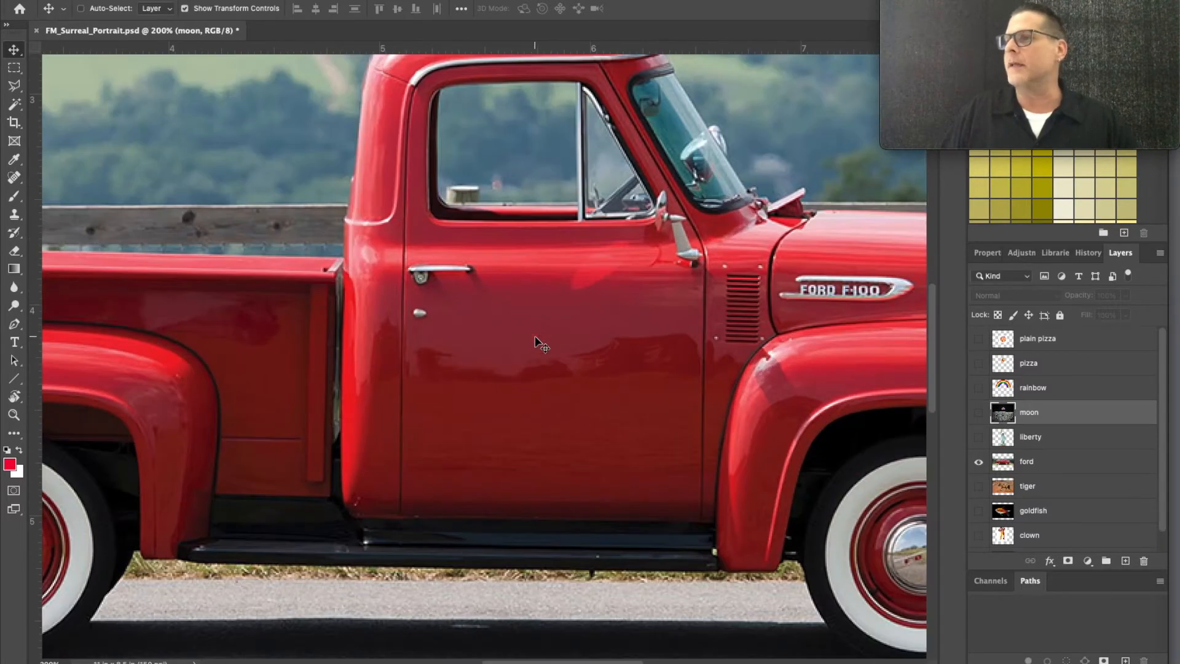
key(ctrl+minus)
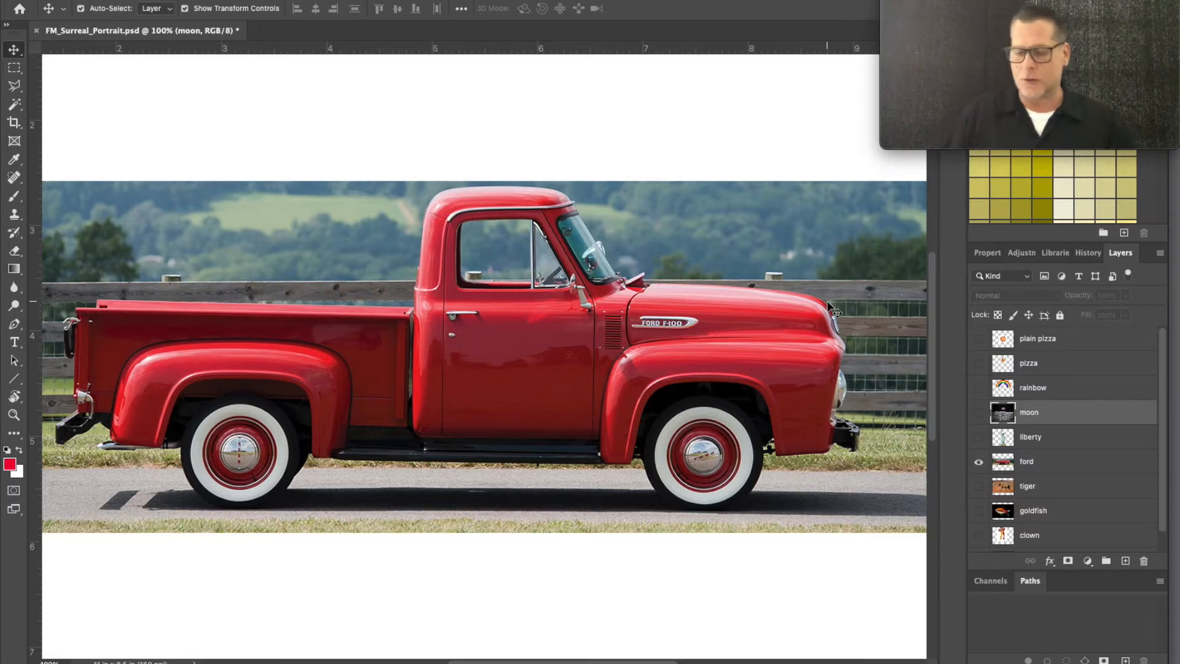
key(ctrl+plus)
key(ctrl+plus)
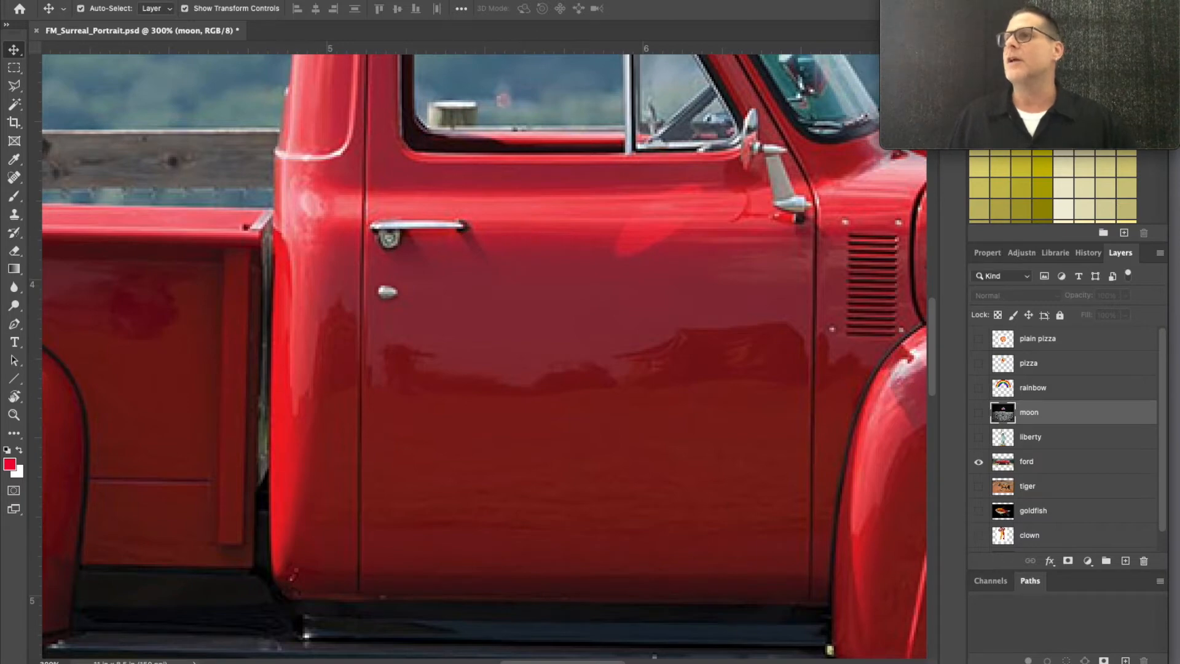
- Show the Navigator panel, enlarge it, and place it above the layer list
click(368, 0)
mouse_move(464, 0)
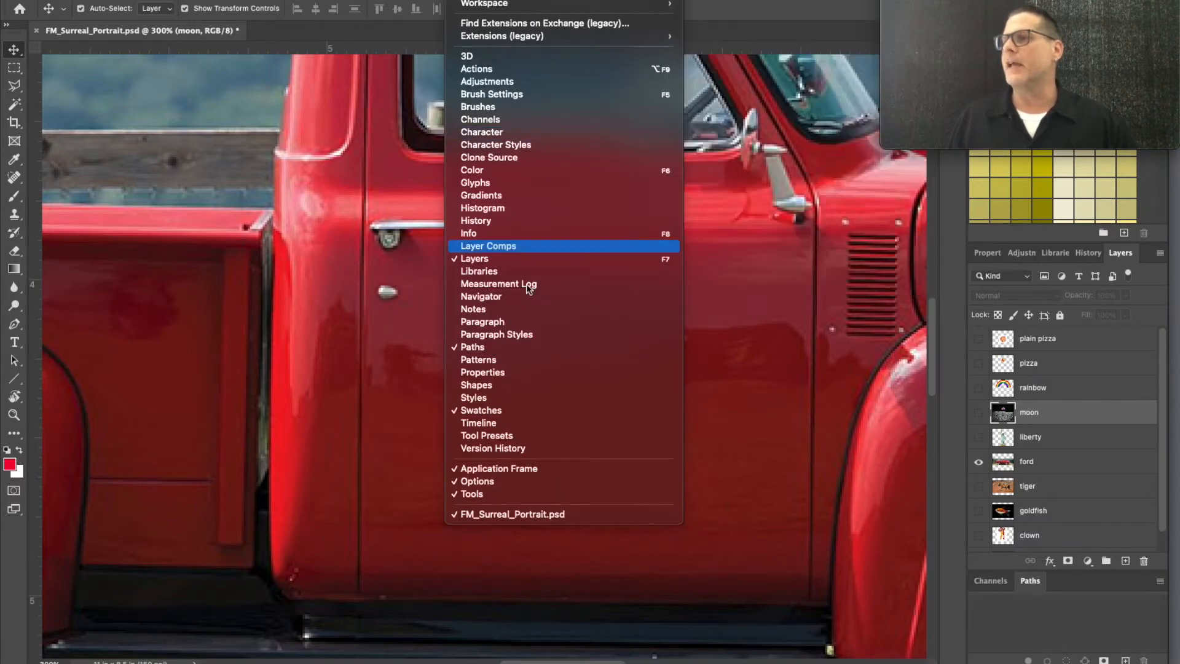
key(Escape)
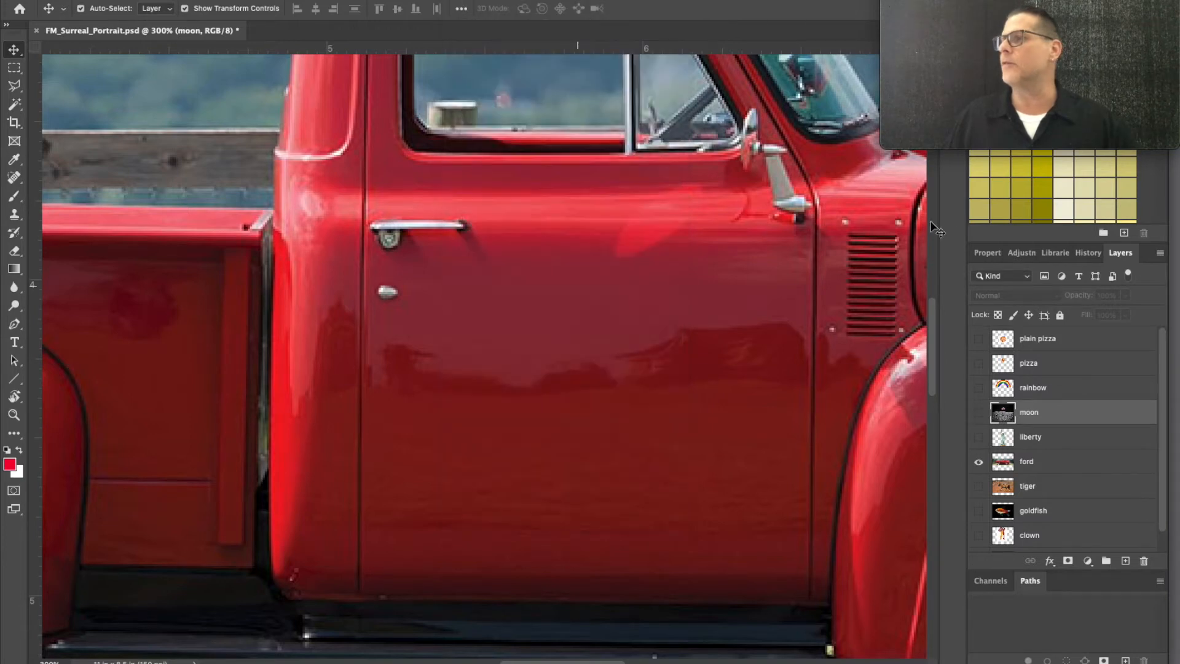
drag(830, 190, 830, 320)
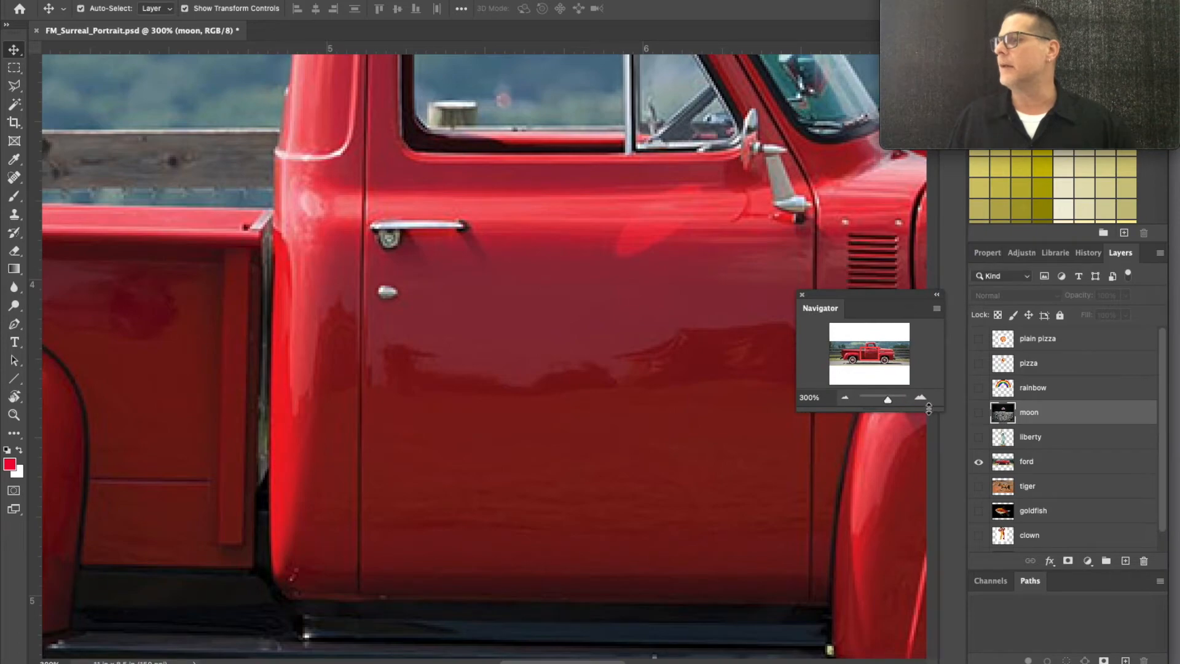
drag(942, 411, 979, 464)
drag(884, 380, 922, 378)
drag(884, 298, 1046, 158)
drag(1135, 332, 1160, 299)
- Use the Navigator to magnify the image to about 367% and bring the rear corner of the truck bed into view
mouse_move(1090, 278)
mouse_down()
mouse_move(1056, 282)
mouse_move(1082, 283)
mouse_move(1070, 285)
mouse_up()
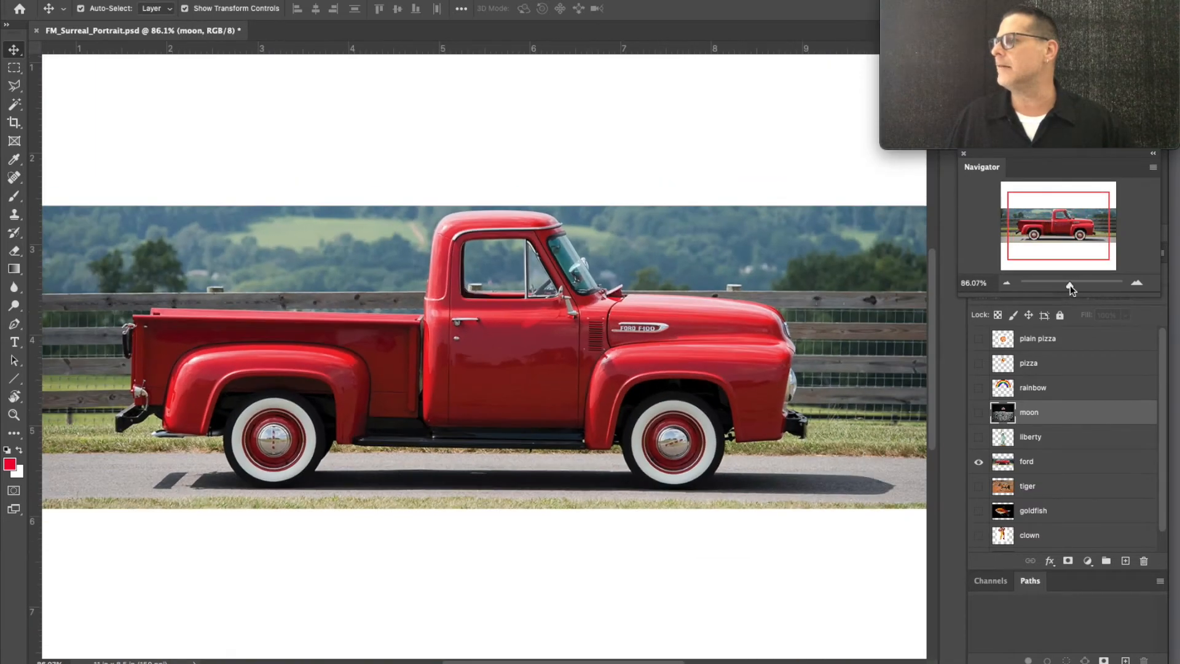
drag(1070, 205, 1052, 217)
click(1086, 283)
drag(1087, 284, 1085, 284)
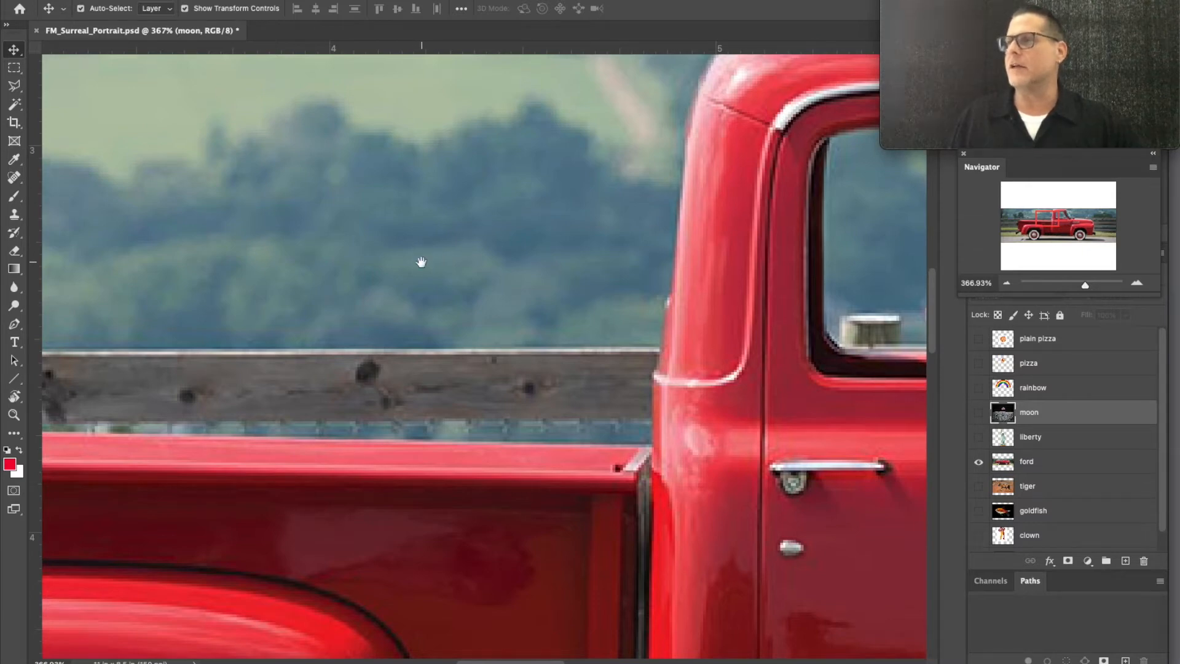
scroll(414, 255, down, 5)
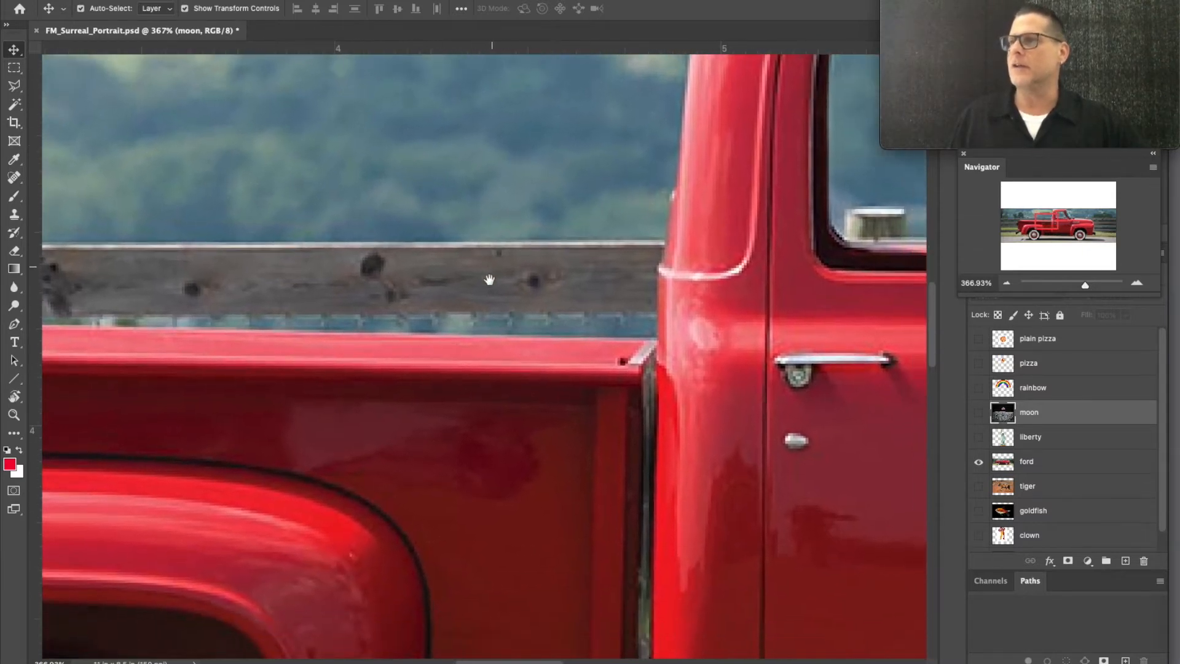
scroll(490, 277, left, 5)
scroll(562, 303, left, 10)
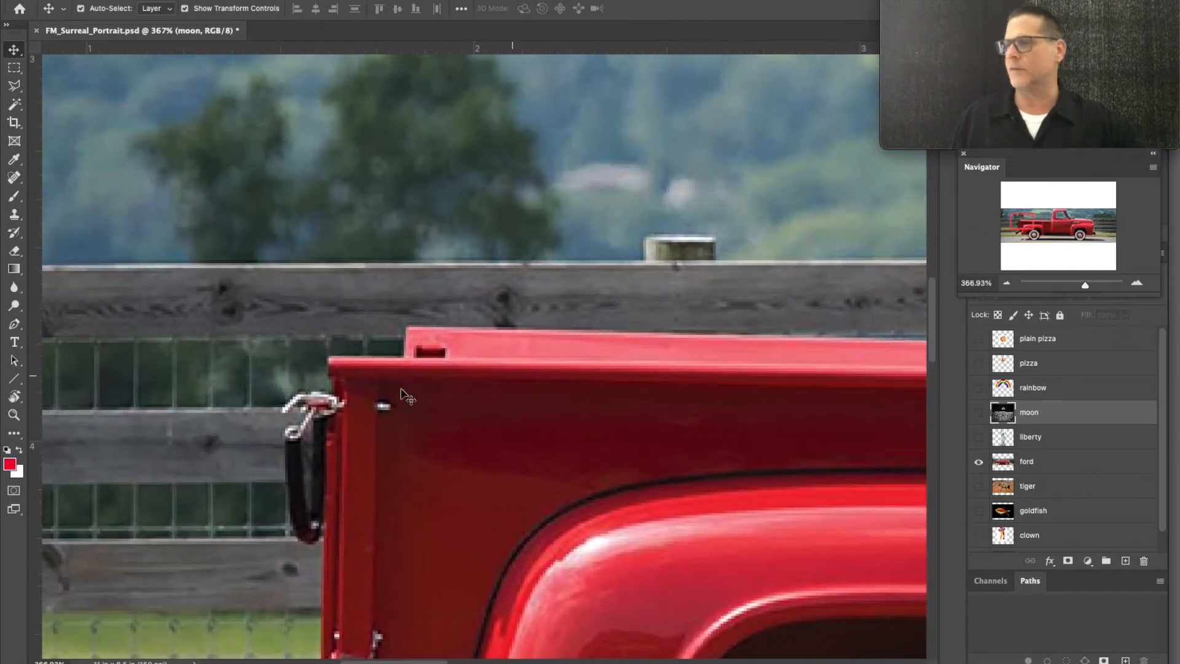
drag(401, 389, 282, 266)
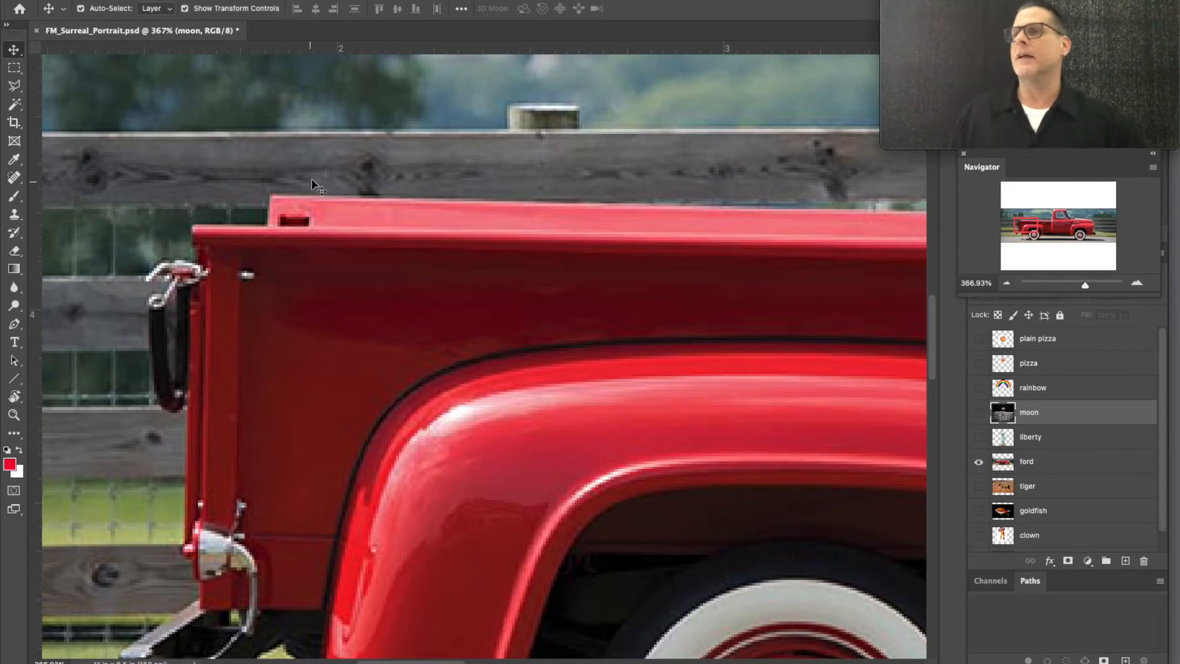
- Try to select the truck bed's upper edge with a 69 px Quick Selection brush and undo the selection
click(14, 104)
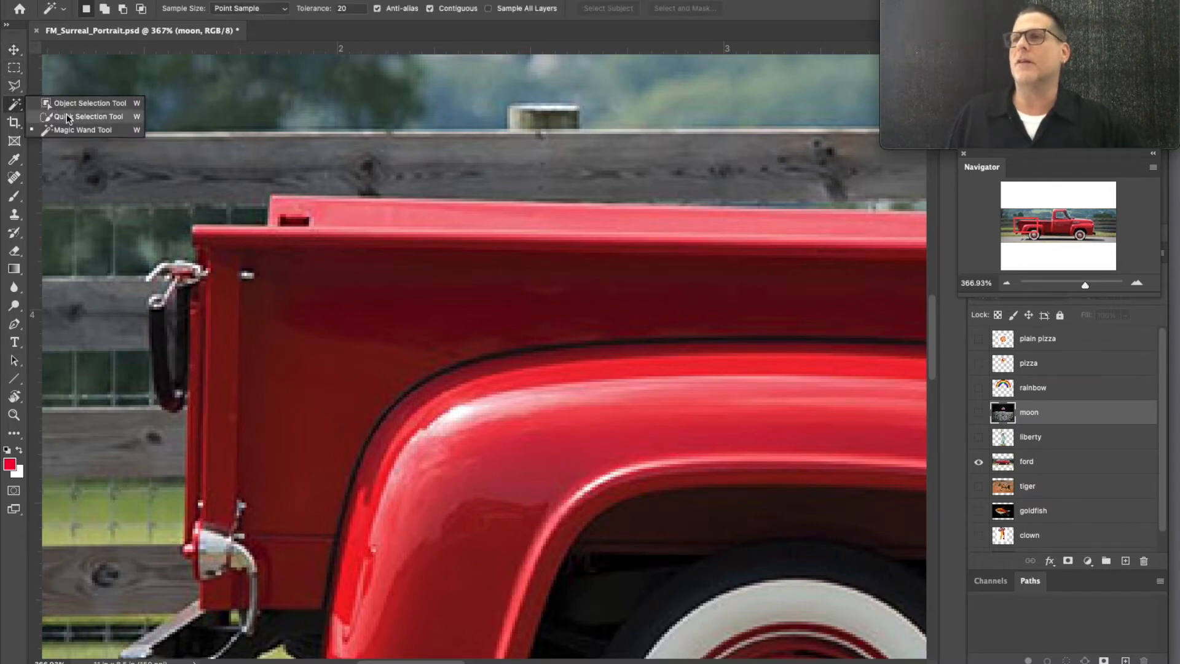
click(49, 116)
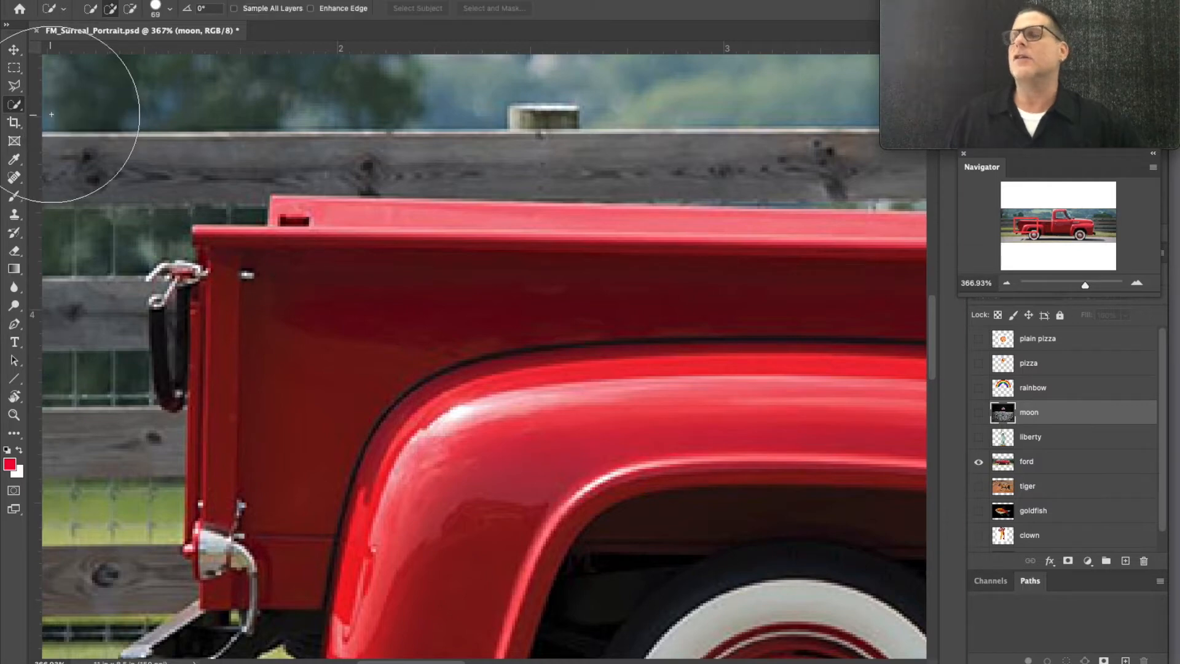
right_click(306, 184)
click(250, 178)
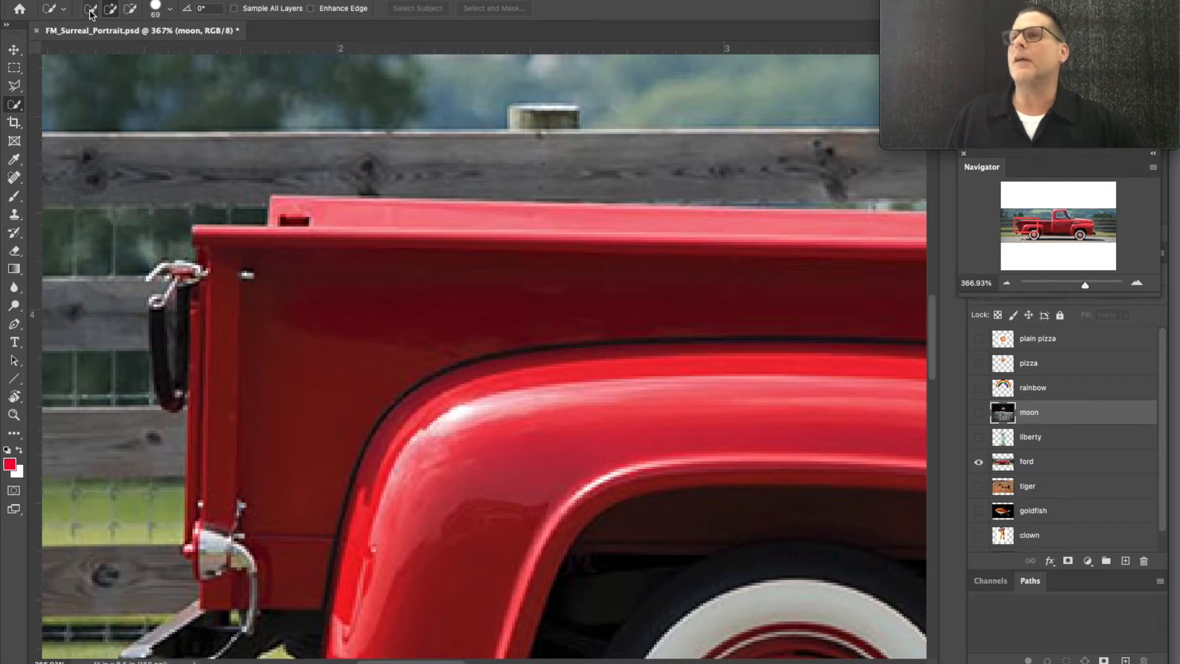
click(10, 107)
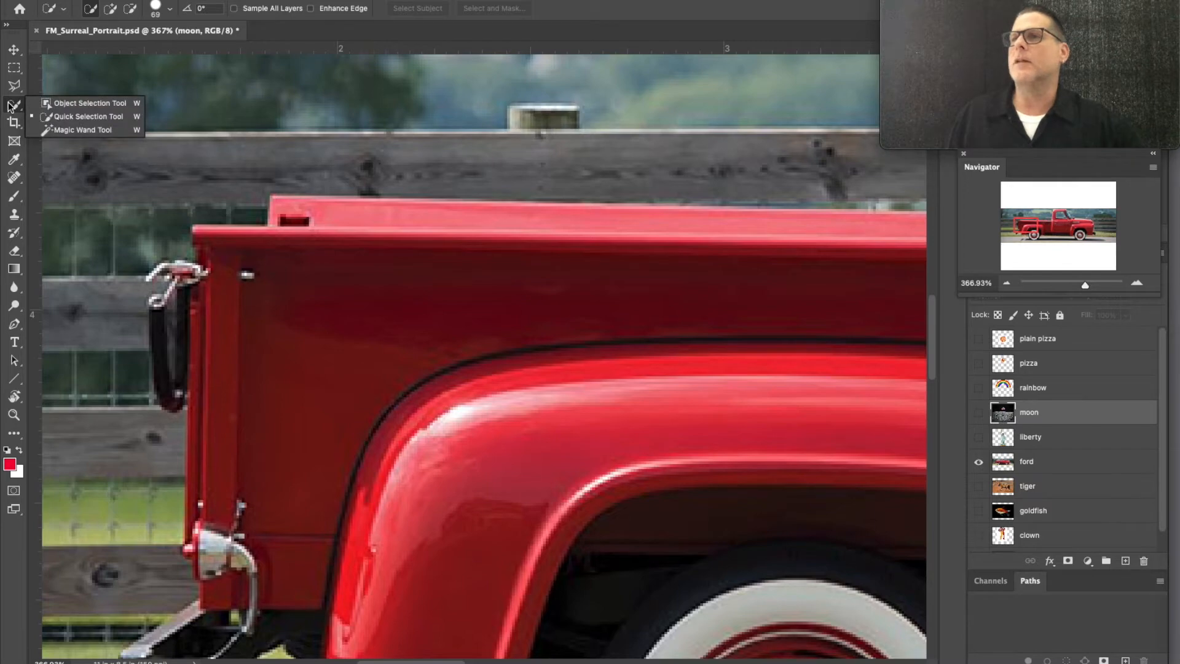
mouse_move(311, 189)
mouse_down()
mouse_move(270, 252)
mouse_move(296, 198)
mouse_move(369, 265)
mouse_move(495, 211)
mouse_up()
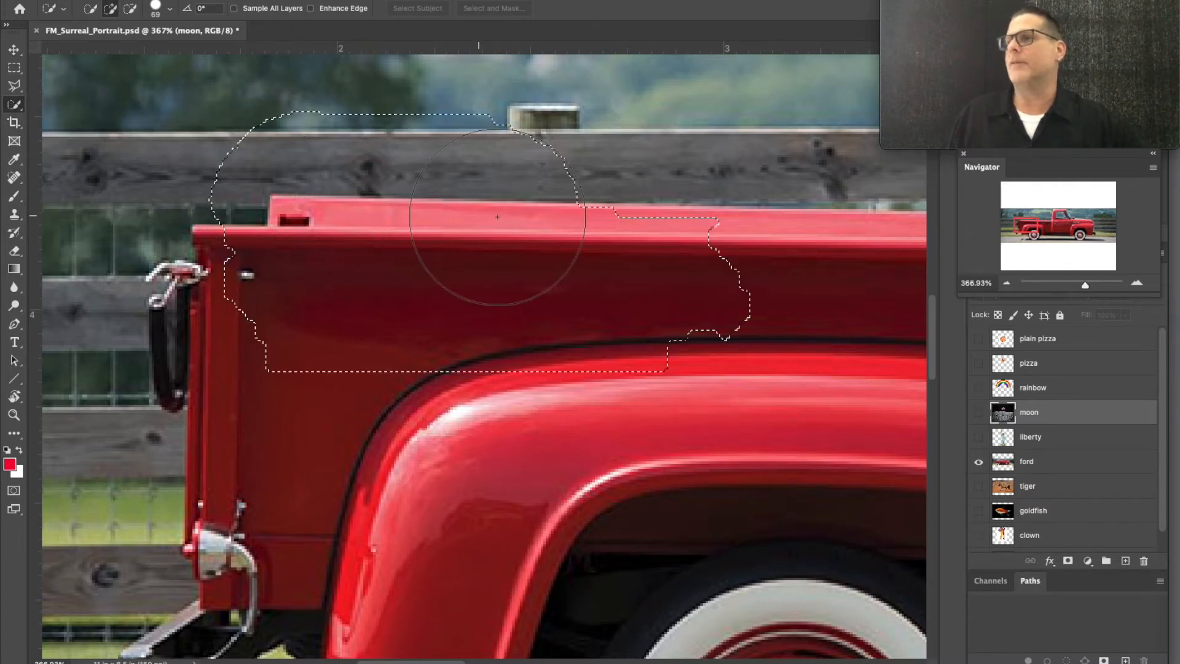
key(super+z)
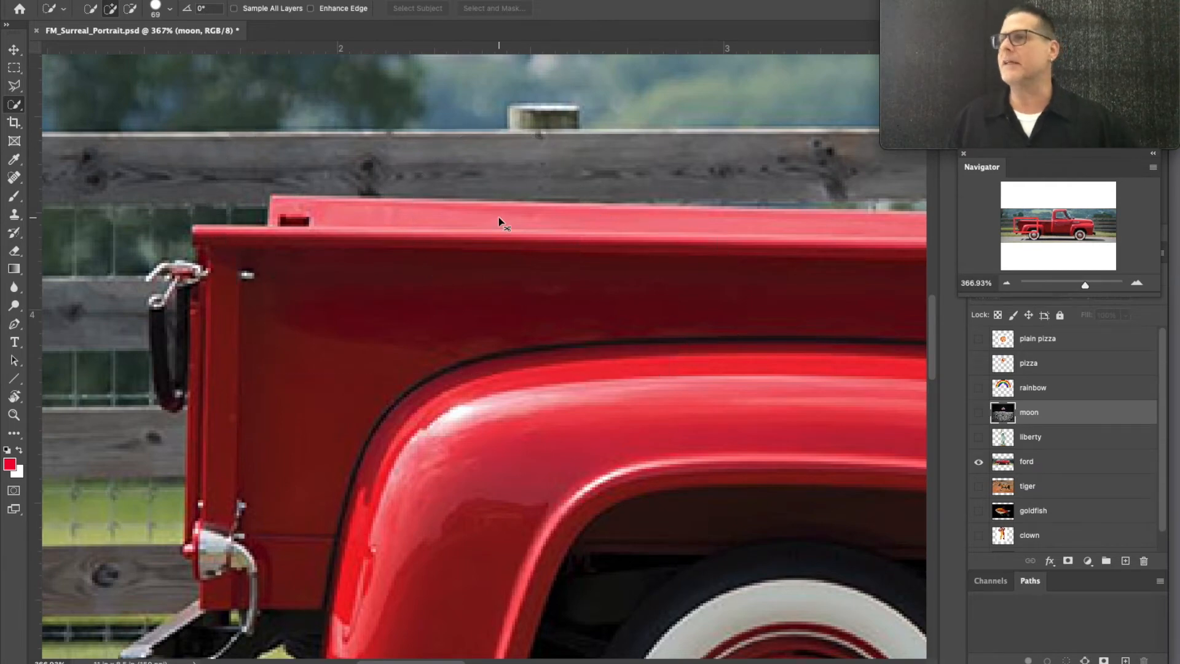
key(super+z)
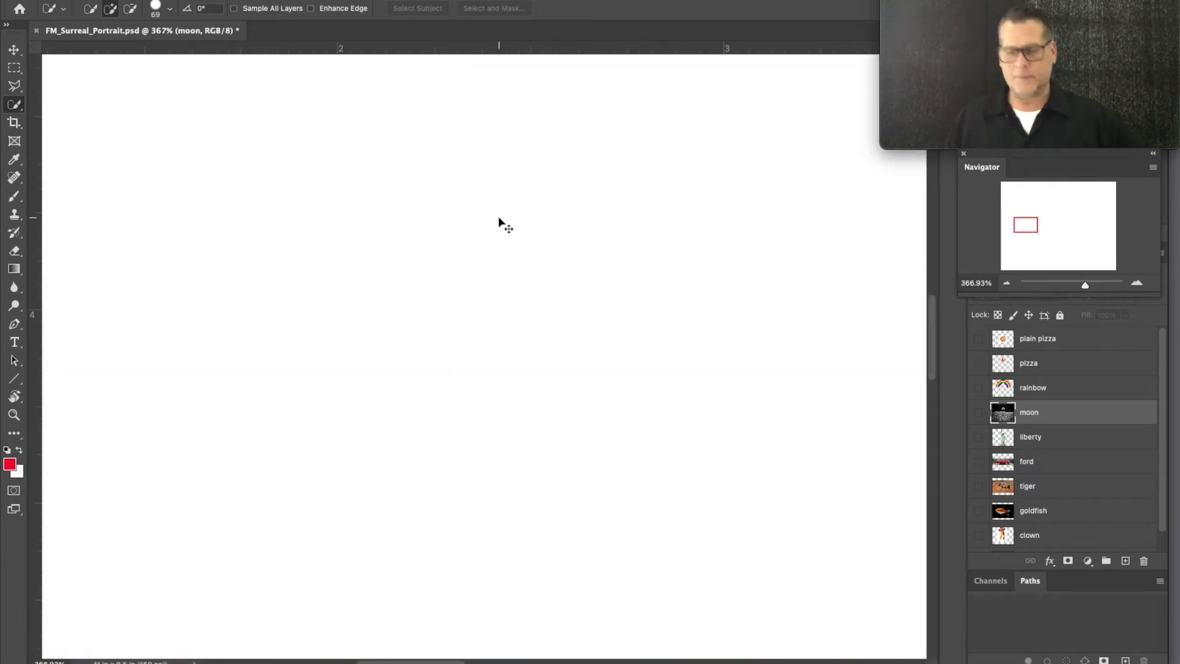
key(super+shift+z)
- Try to select the truck bed with the Quick Selection brush reduced to 10 px, discarding each selection
key(bracketleft)
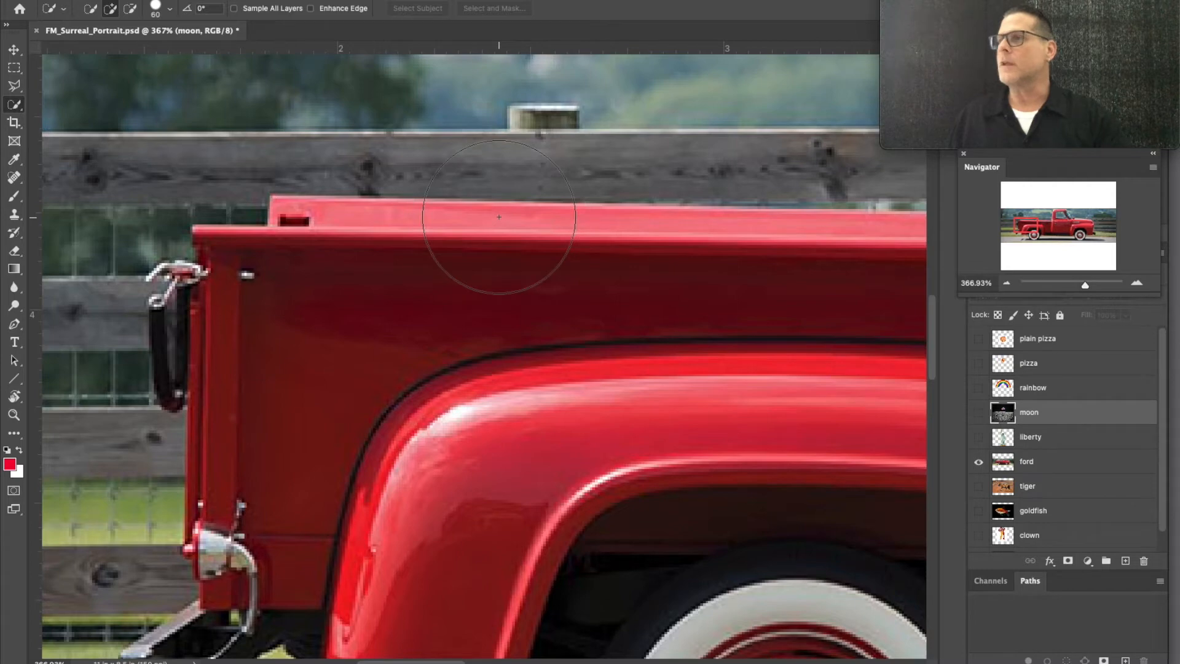
key(bracketleft)
key(bracketleft)
key(bracketleft)
key(bracketleft)
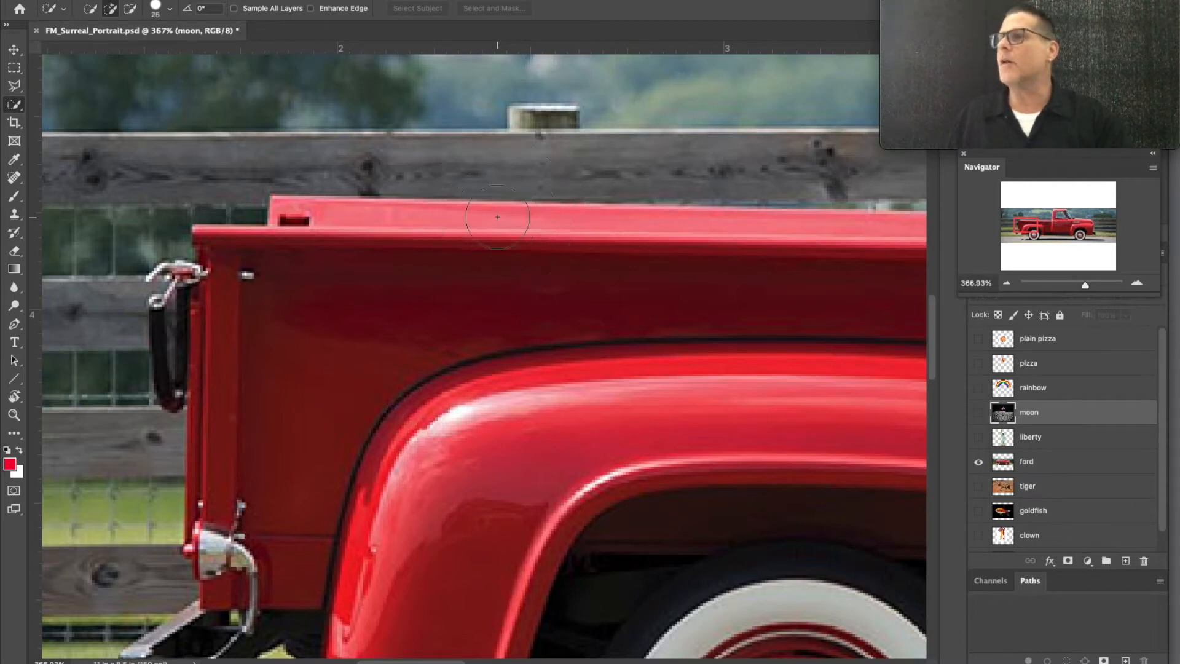
drag(272, 197, 520, 211)
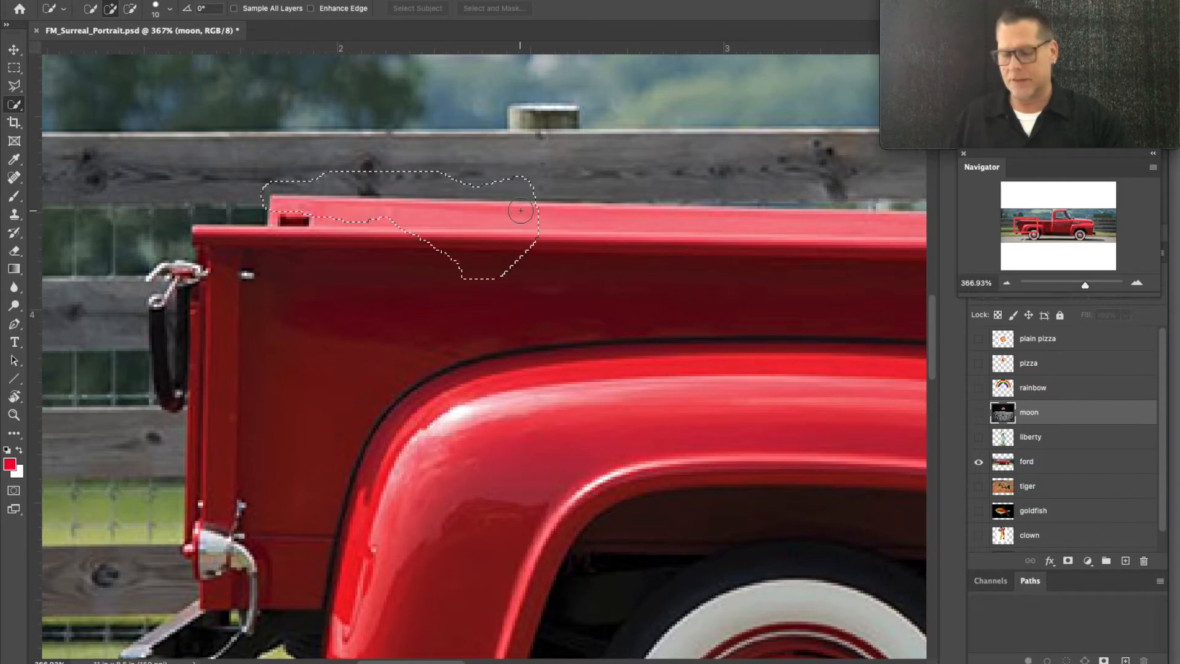
key(super+d)
mouse_move(287, 218)
mouse_down()
mouse_move(570, 231)
mouse_move(732, 224)
mouse_move(395, 251)
mouse_move(210, 247)
mouse_move(215, 593)
mouse_move(281, 572)
mouse_move(279, 509)
mouse_move(303, 465)
mouse_up()
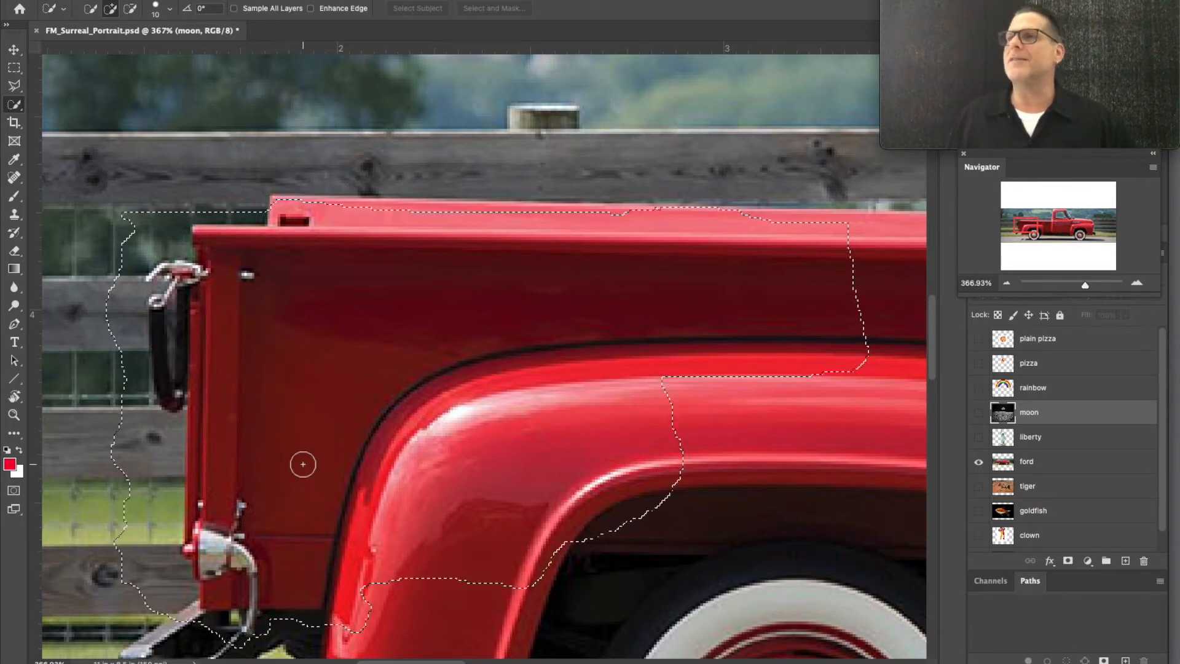
key(ctrl+d)
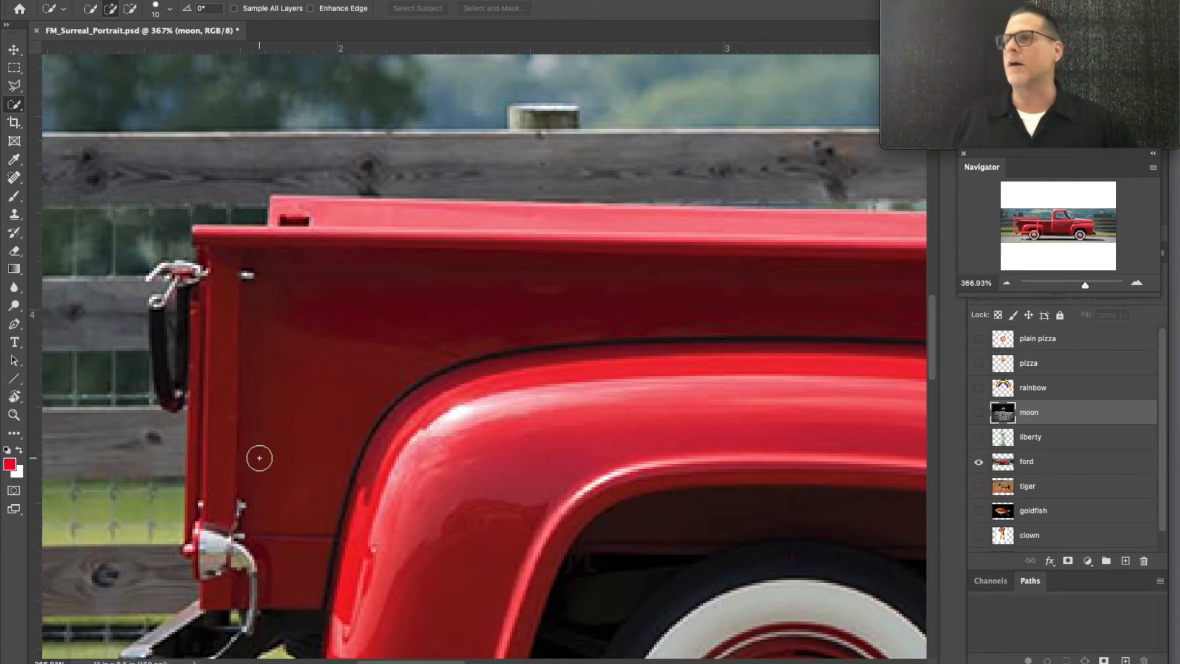
- Choose the Eraser tool and try to erase on the truck bed with the moon layer active
click(15, 251)
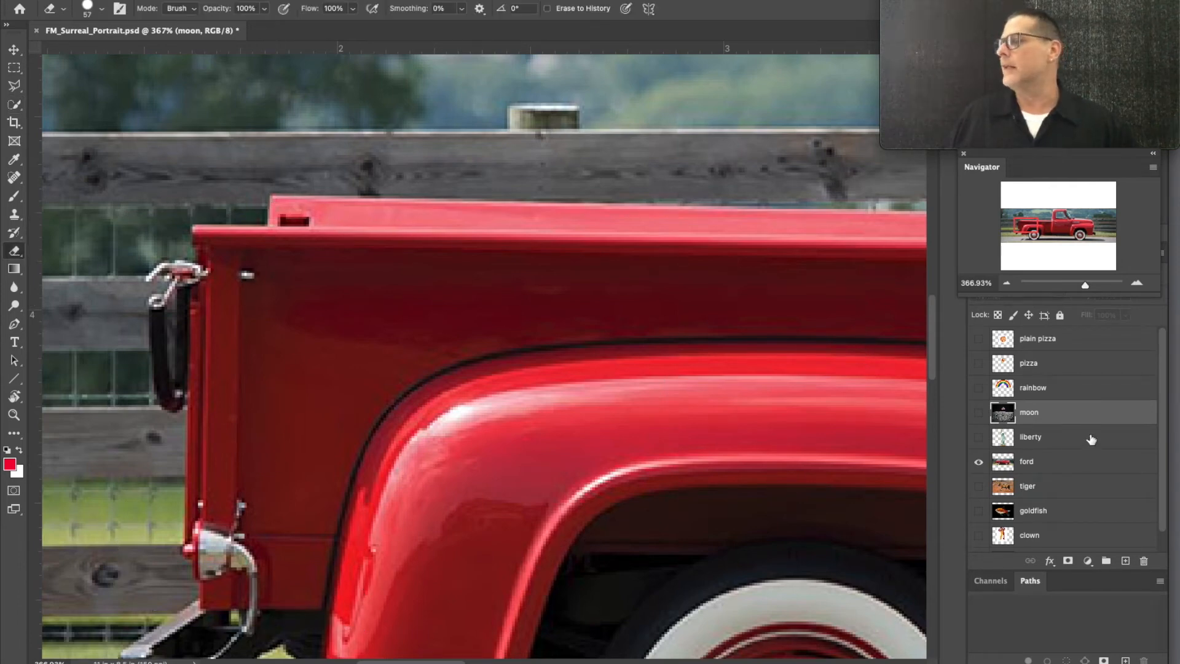
click(353, 271)
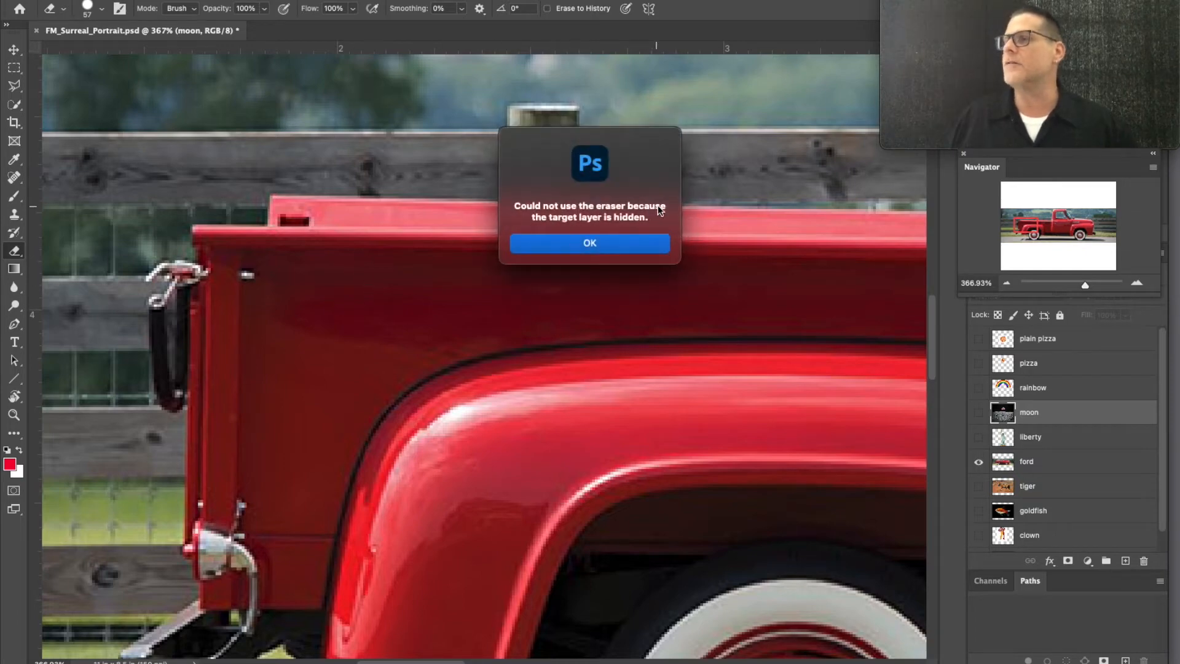
click(540, 239)
click(341, 237)
click(528, 241)
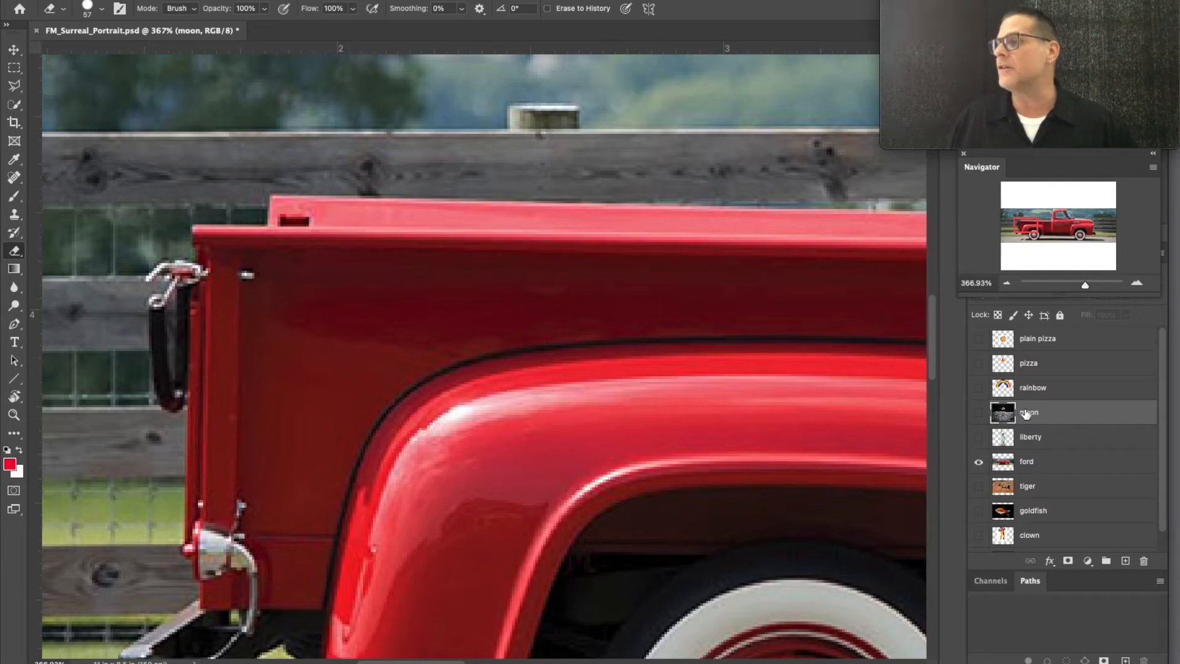
- Make the ford layer active and set the eraser brush size to 15 px
click(979, 413)
click(979, 413)
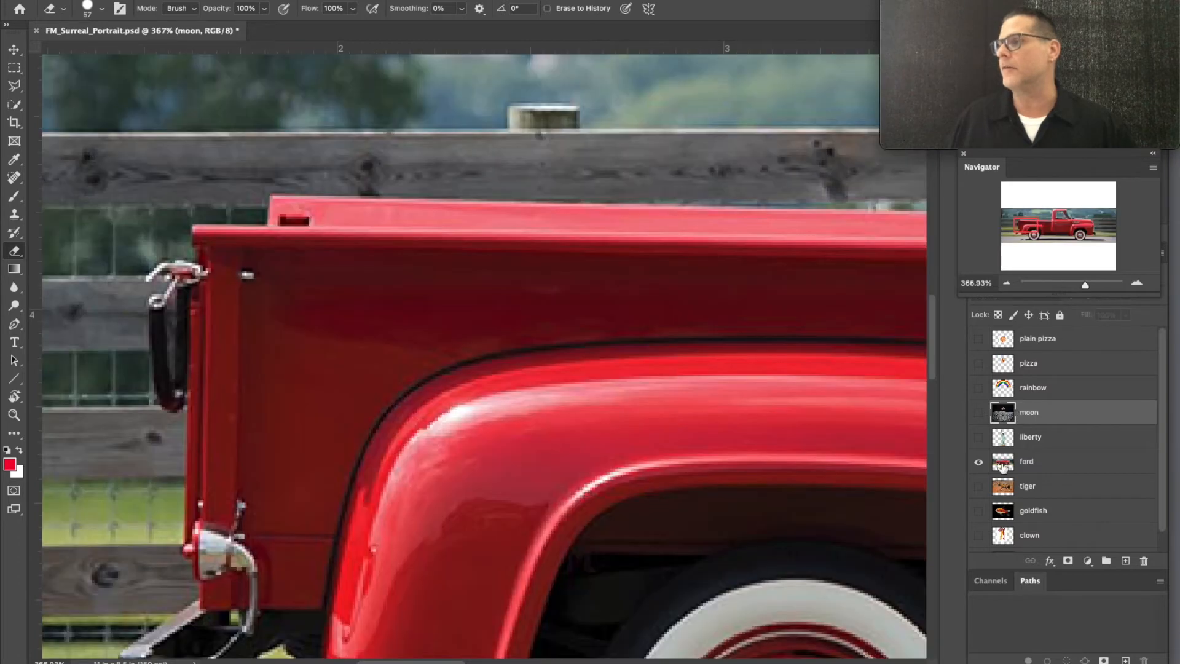
click(1038, 465)
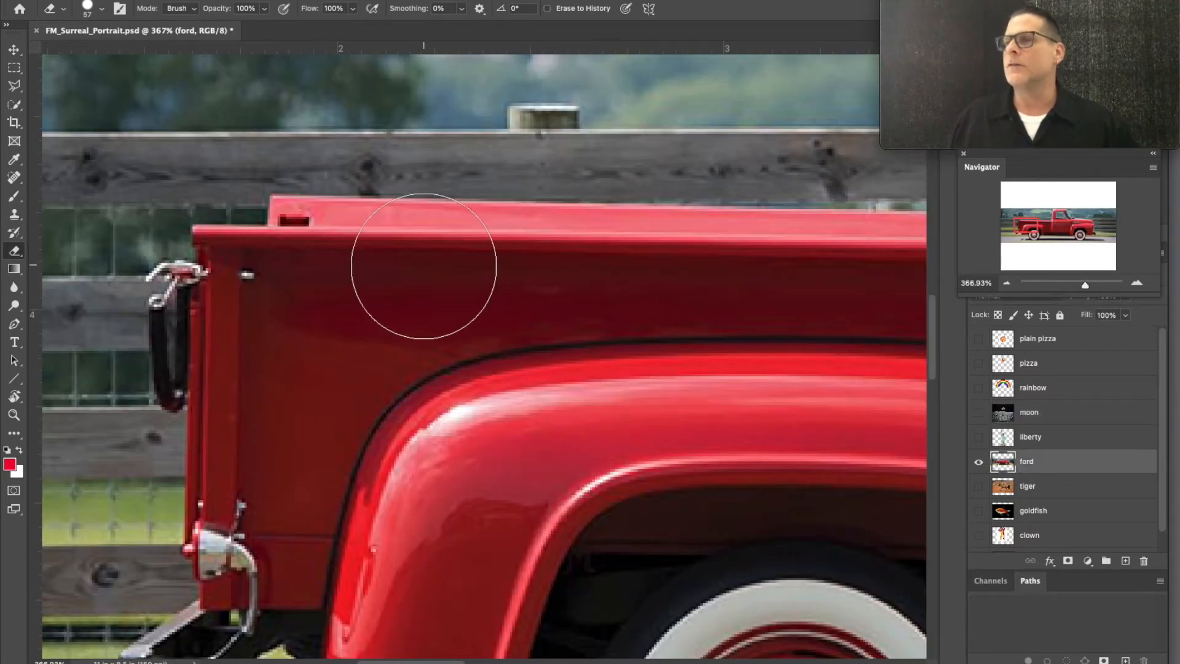
right_click(364, 130)
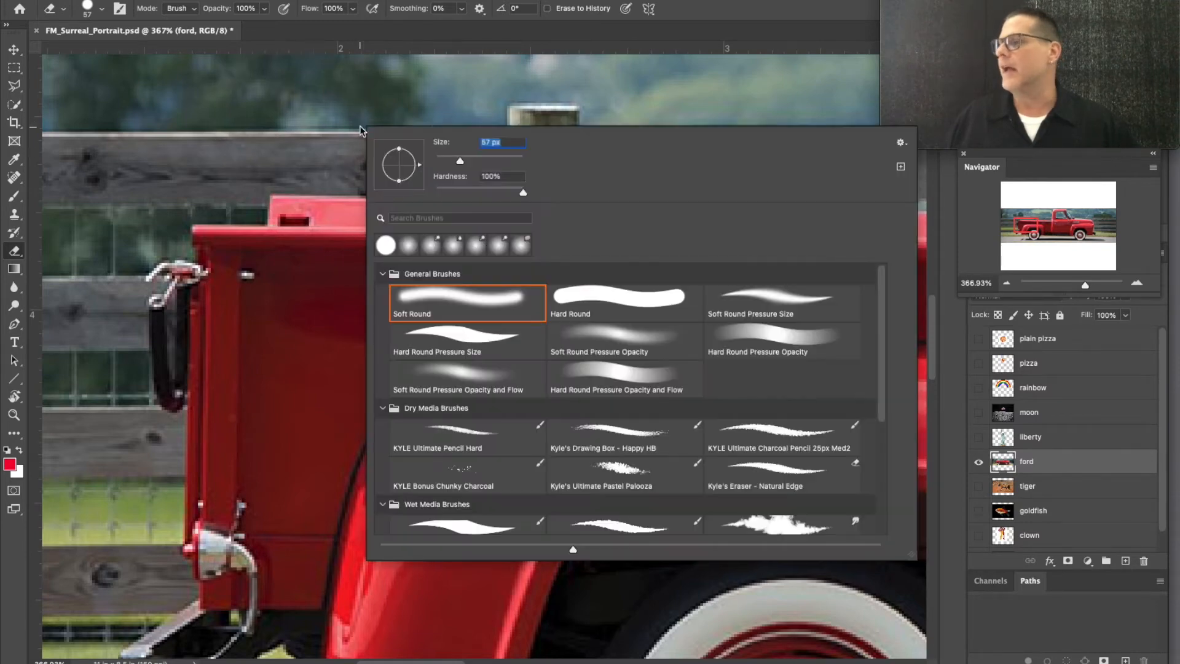
drag(459, 163, 439, 164)
- Try to erase the background around the truck bed's rear corner freehand and undo the stroke
mouse_move(271, 174)
mouse_down()
mouse_move(592, 178)
mouse_move(250, 166)
mouse_move(425, 166)
mouse_move(286, 171)
mouse_move(194, 216)
mouse_move(108, 233)
mouse_move(213, 292)
mouse_move(100, 377)
mouse_up()
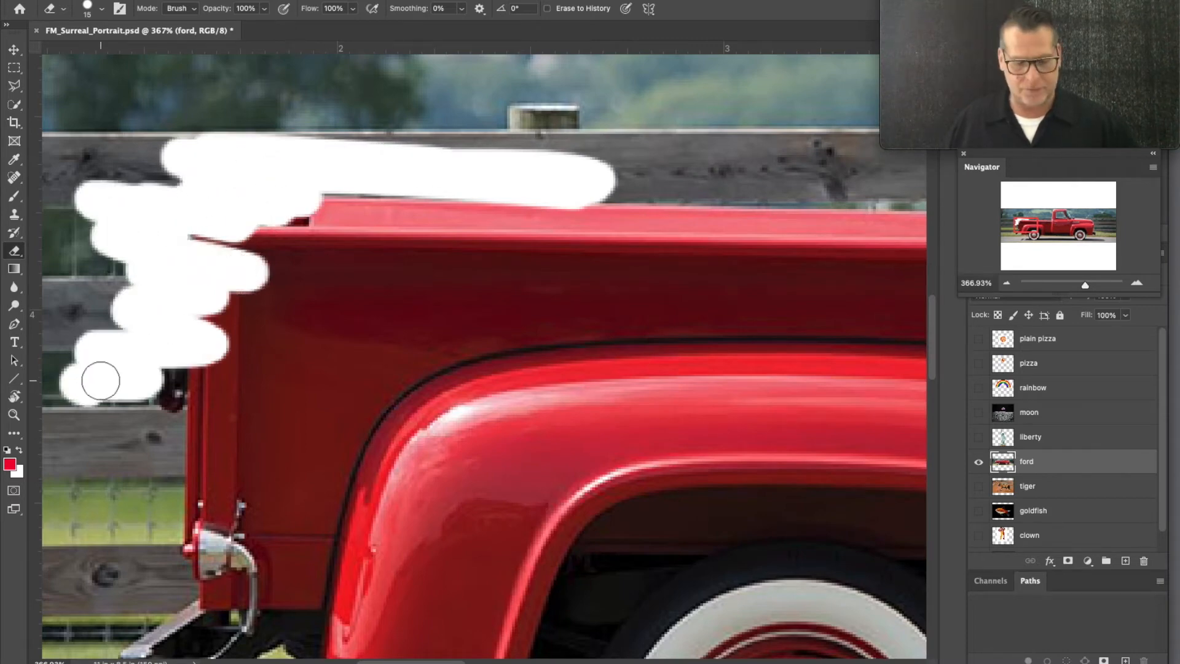
key(ctrl+z)
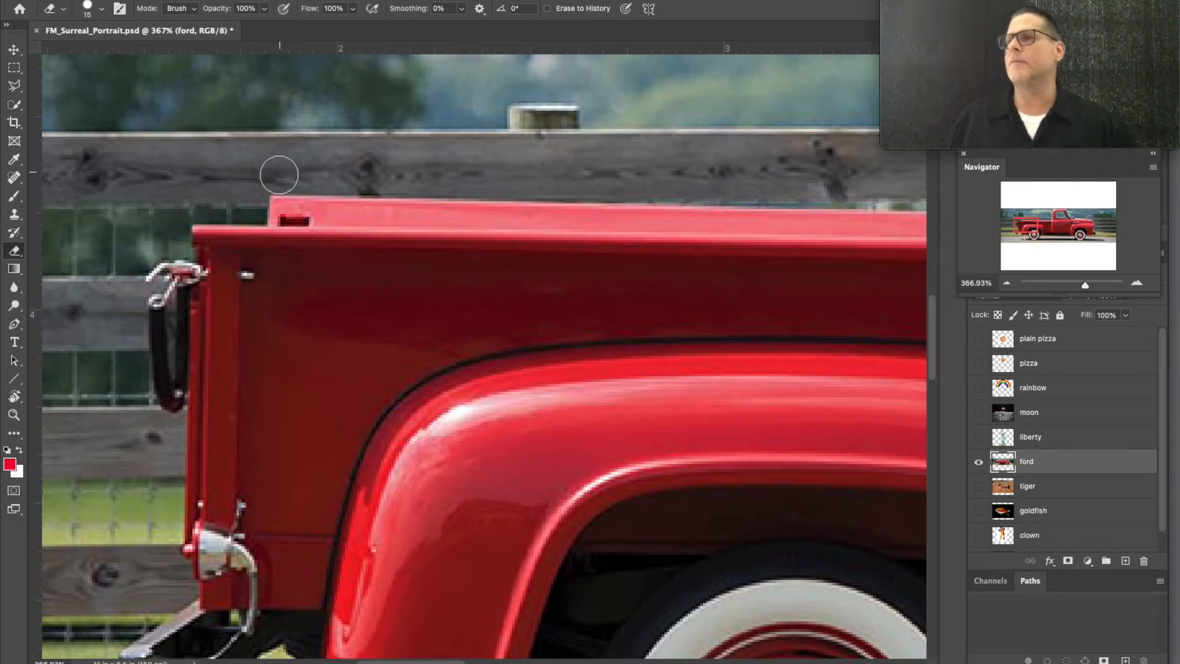
- Erase a straight strip of background just above the truck bed's top edge, from its rear corner to the cab
click(279, 175)
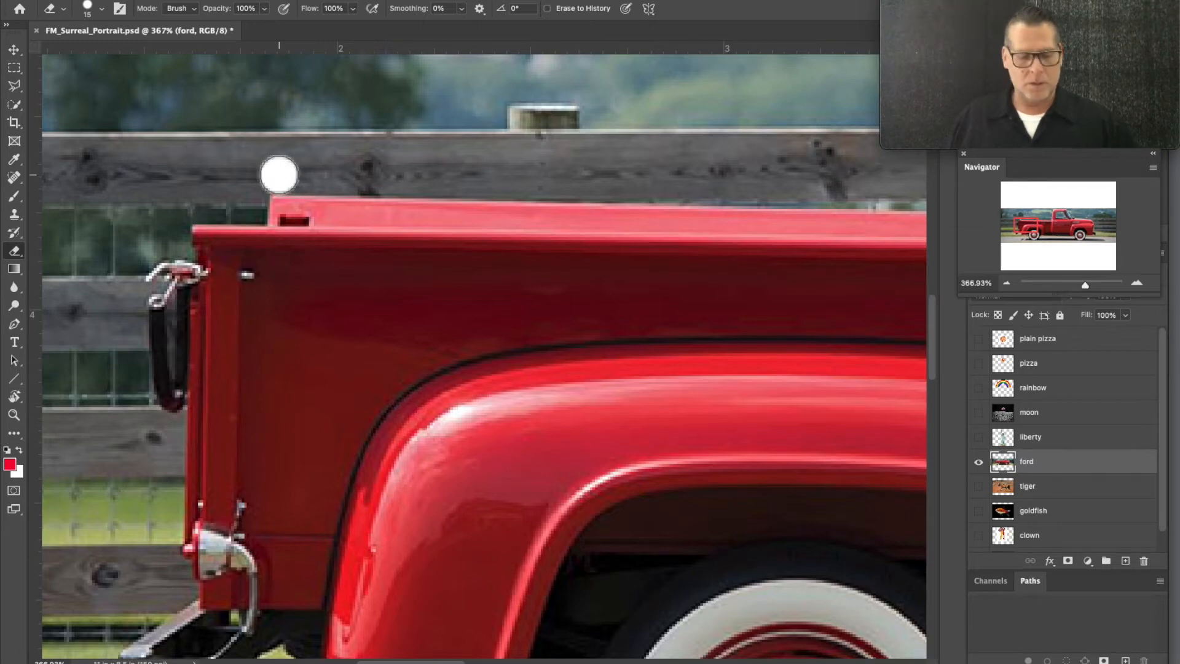
scroll(768, 186, right, 10)
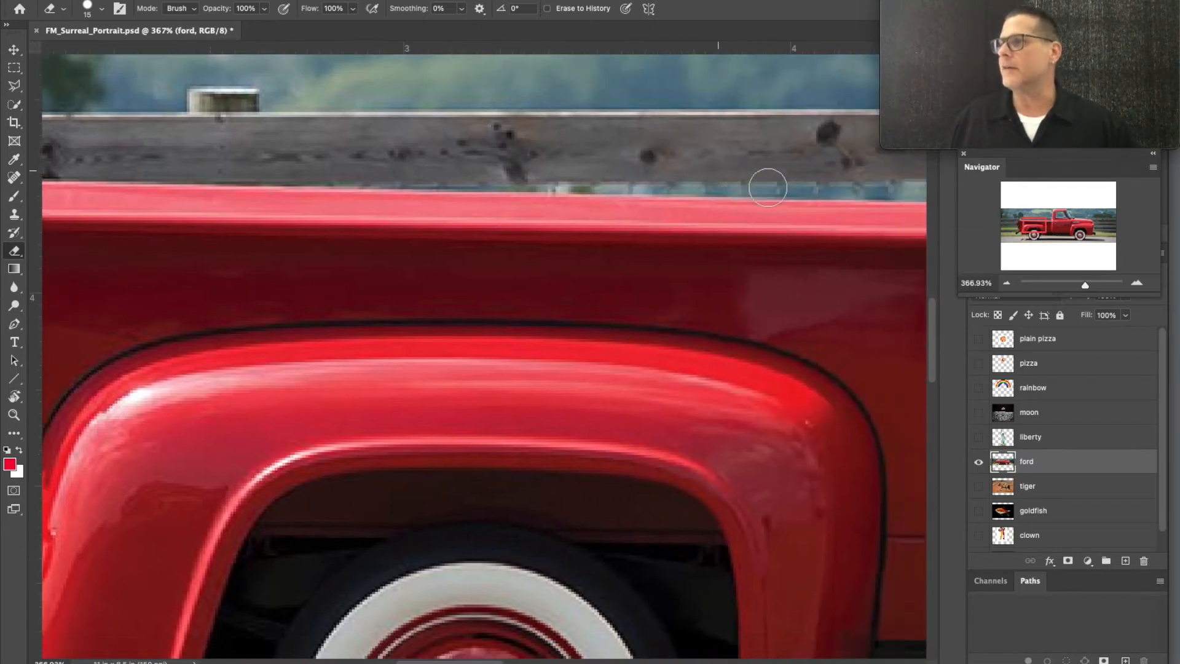
scroll(768, 187, right, 15)
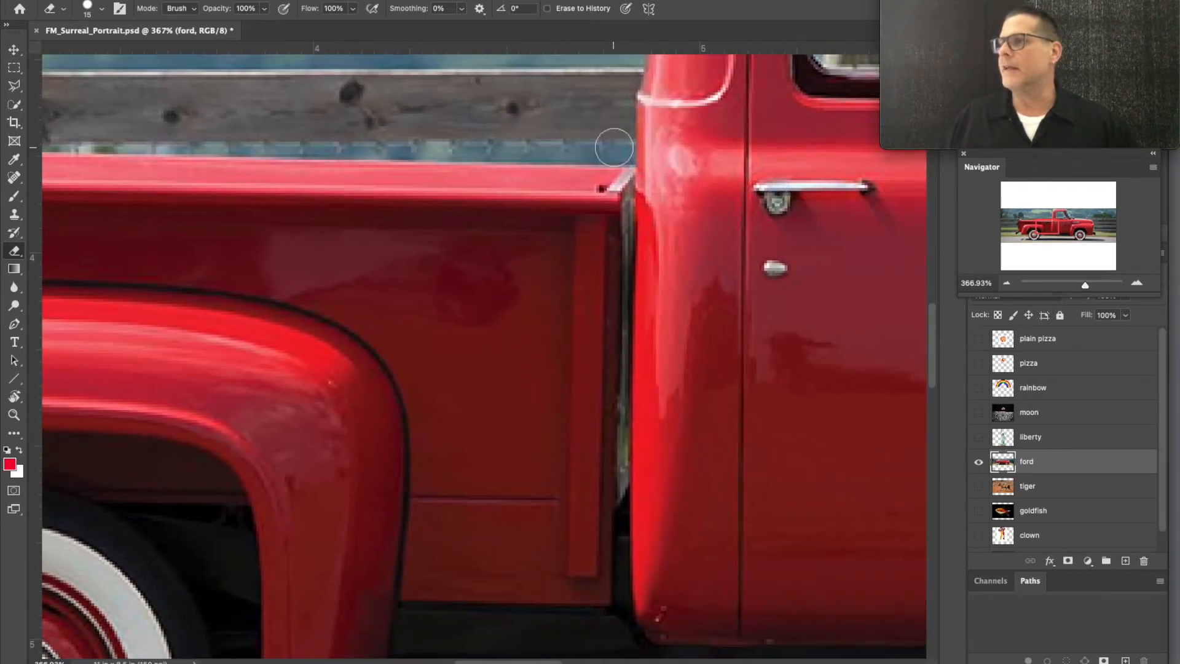
shift+click(618, 147)
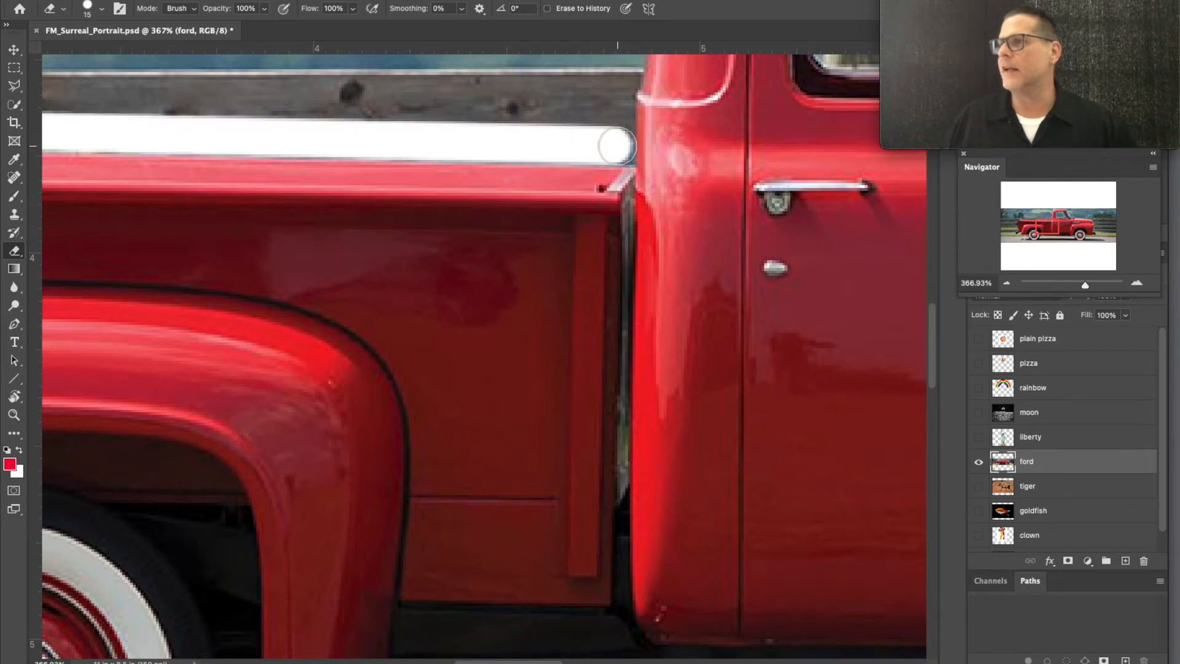
- Try to erase the background around the truck bed's rear top corner, reducing the eraser brush size to 9 px, and undo the erasing
mouse_move(346, 217)
mouse_down()
mouse_move(808, 255)
mouse_move(1031, 259)
mouse_up()
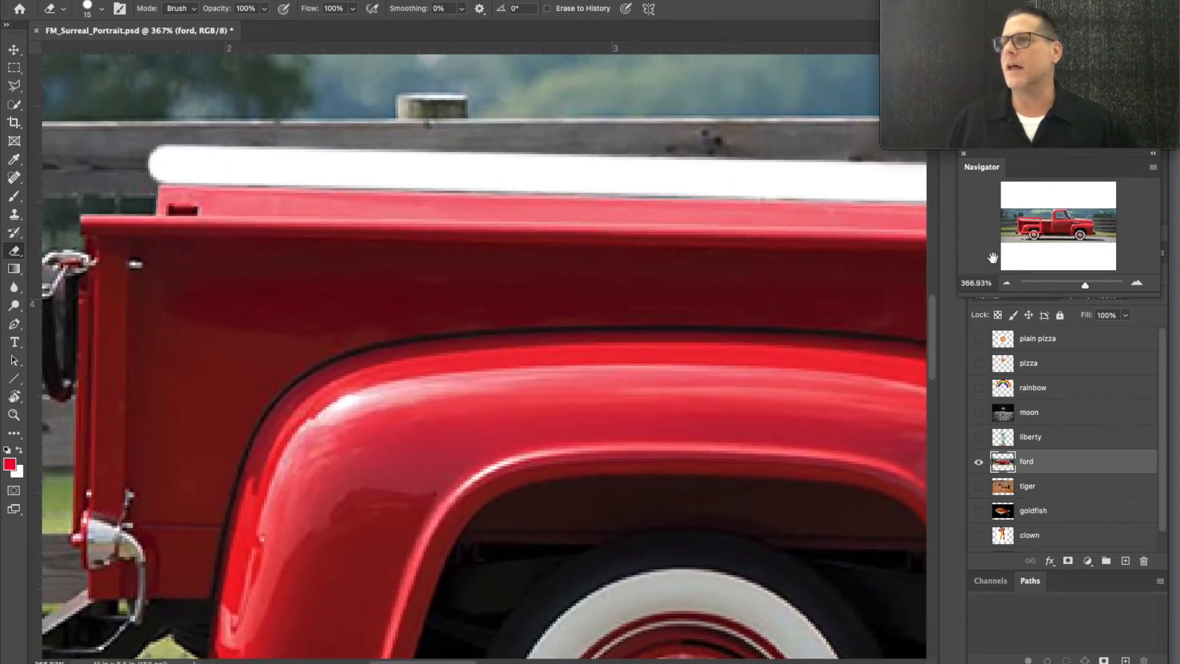
drag(149, 166, 139, 192)
right_click(139, 193)
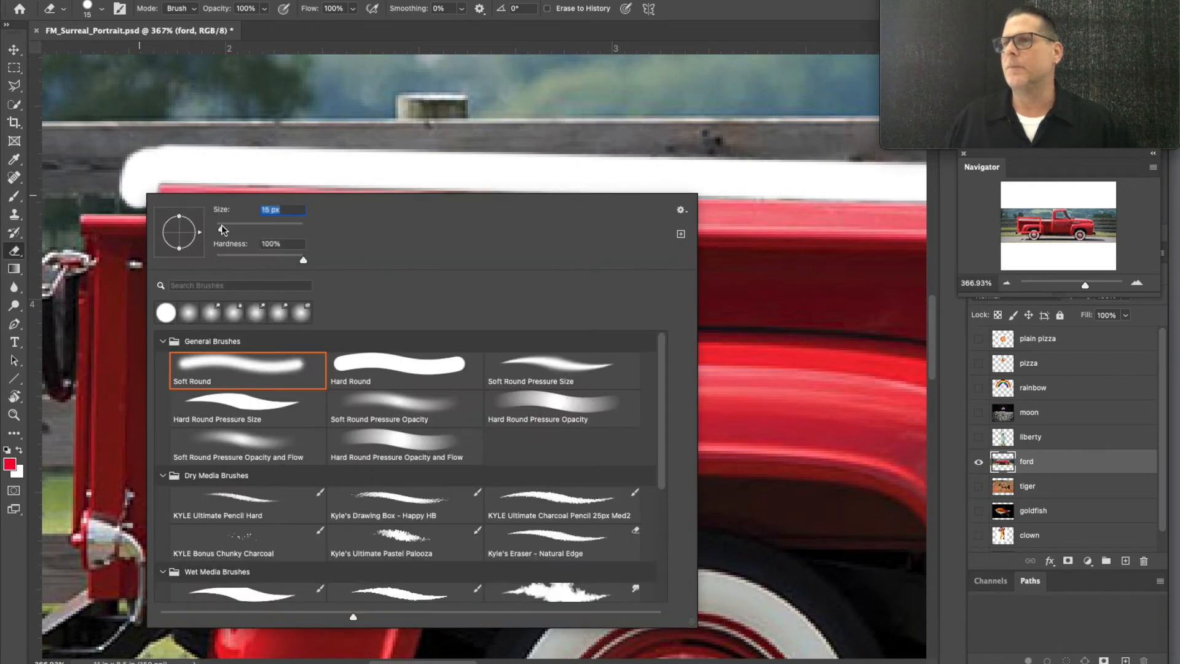
drag(221, 230, 219, 230)
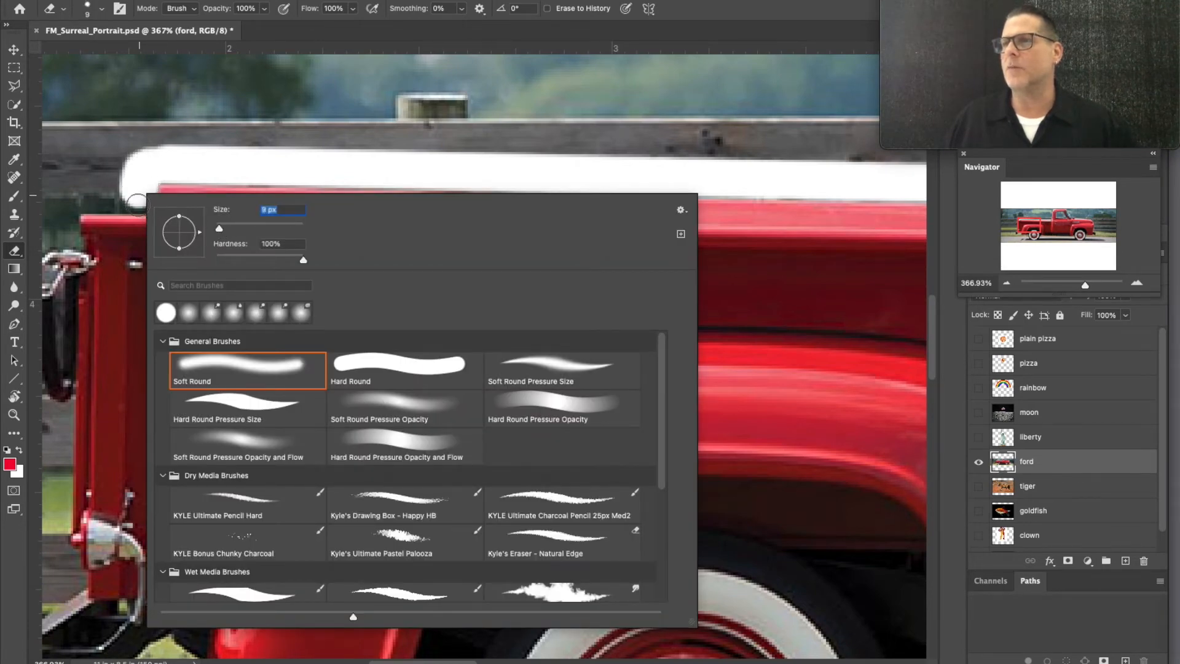
click(136, 202)
mouse_move(140, 203)
mouse_down()
mouse_move(151, 204)
mouse_move(79, 204)
mouse_move(148, 206)
mouse_move(154, 163)
mouse_move(166, 163)
mouse_move(78, 203)
mouse_up()
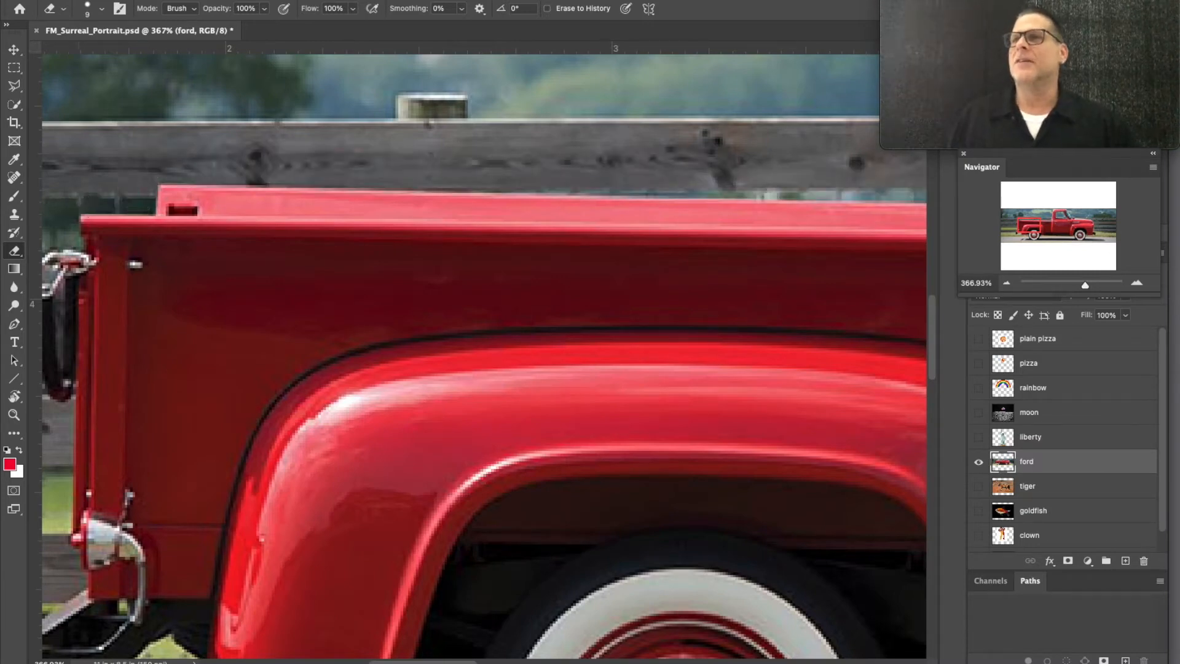
- Start a Magnetic Lasso selection at the truck bed's rear top corner and trace the bed's top edge toward the cab
click(22, 86)
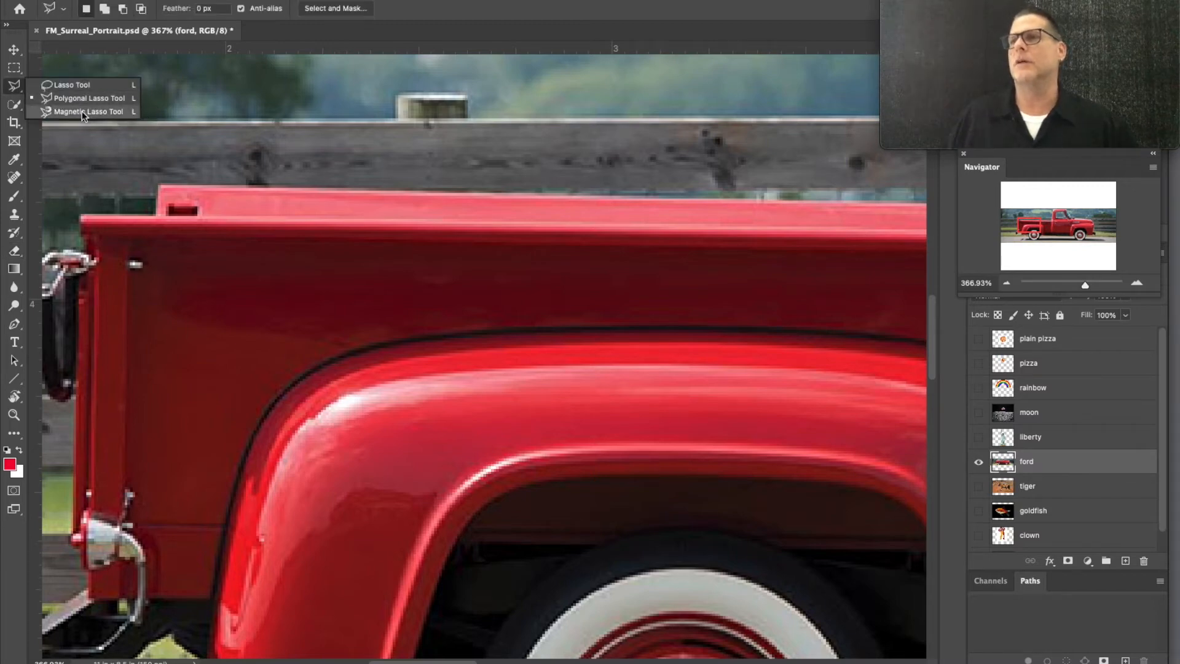
click(79, 112)
scroll(177, 185, down, 2)
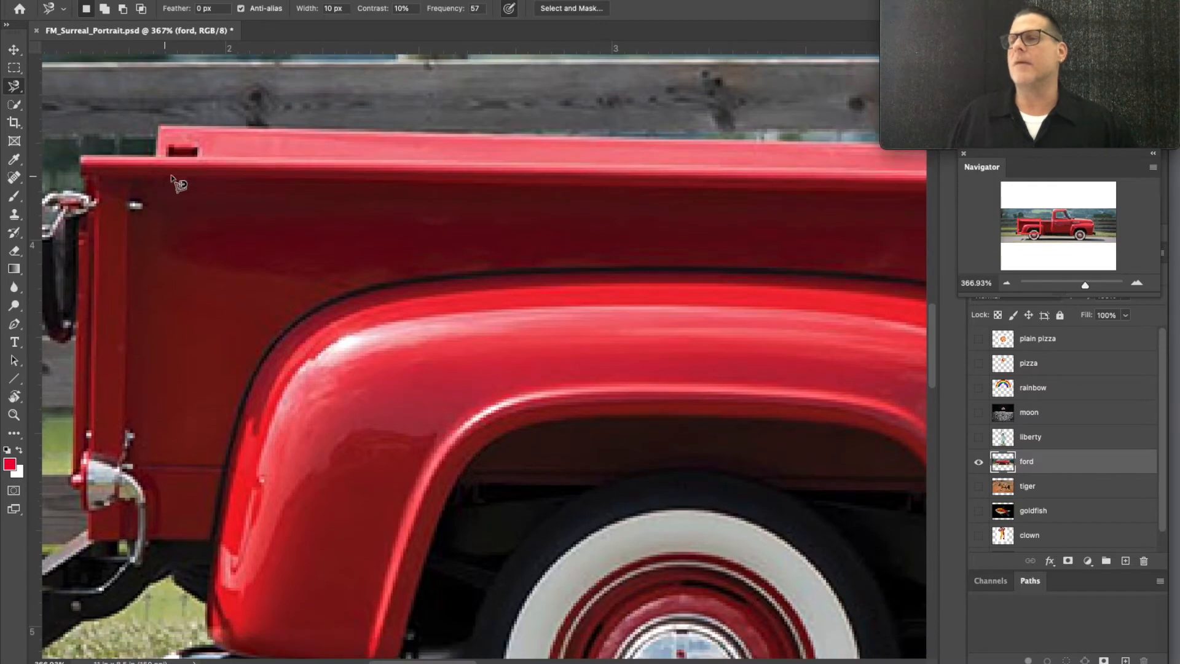
key(ctrl+minus)
key(ctrl+minus)
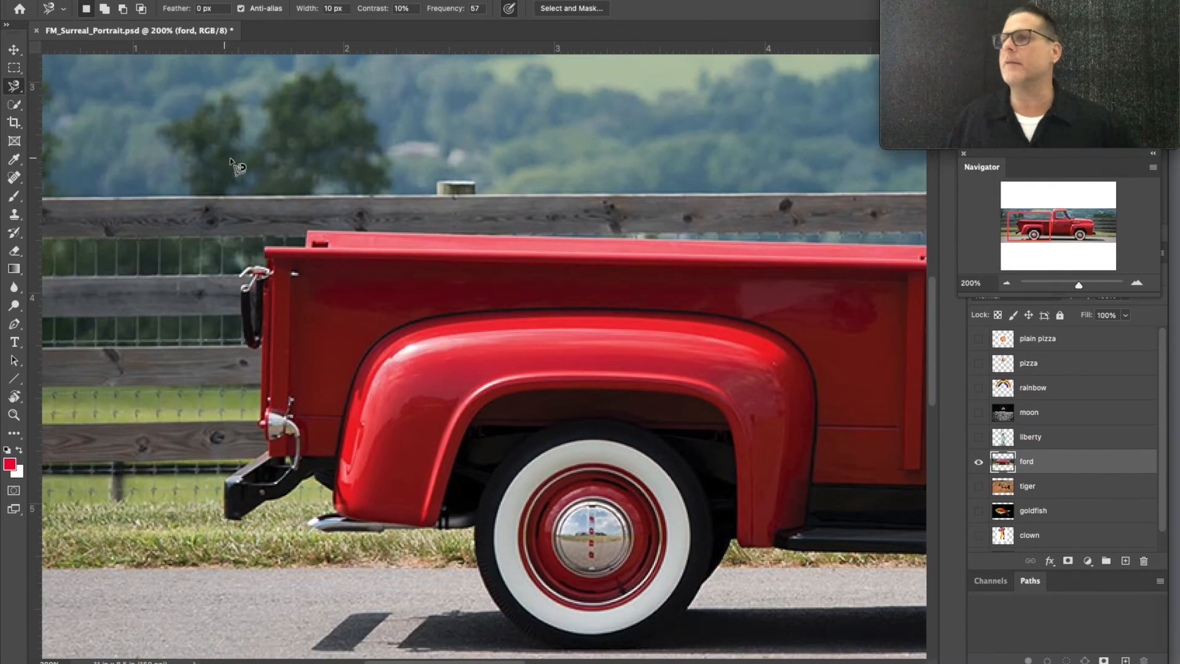
click(308, 231)
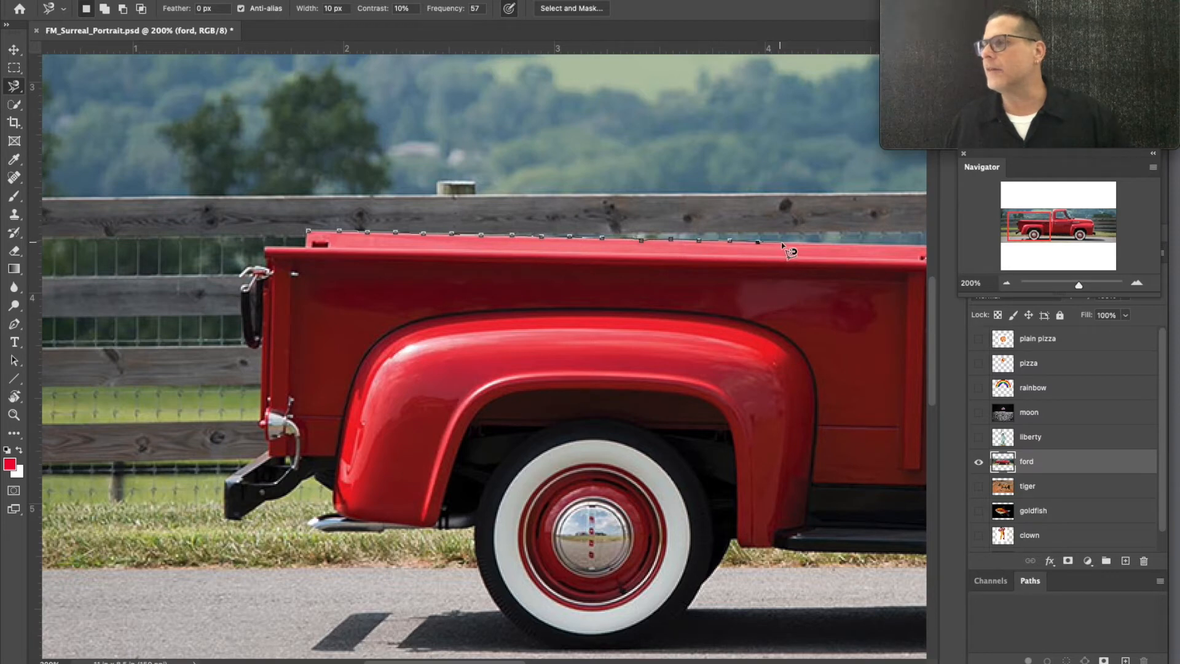
mouse_move(787, 243)
mouse_down()
mouse_move(347, 243)
mouse_move(515, 243)
mouse_up()
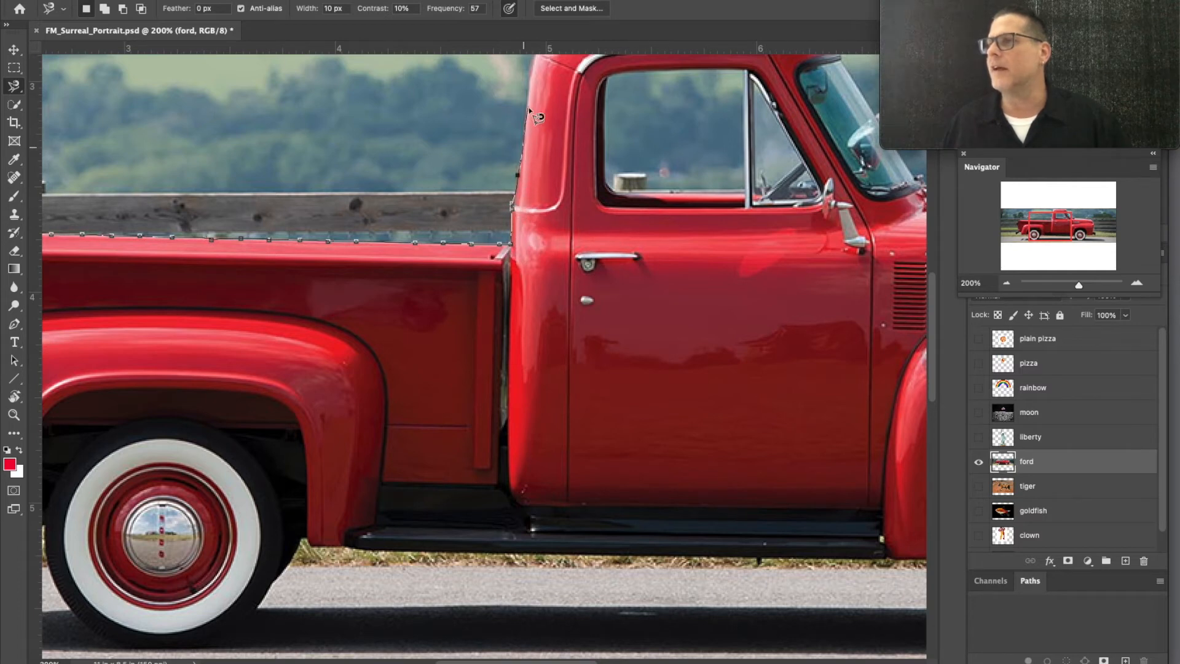
- Continue the magnetic outline around the cab roof, windshield and hood, and down the front end around the bumper
drag(527, 104, 471, 309)
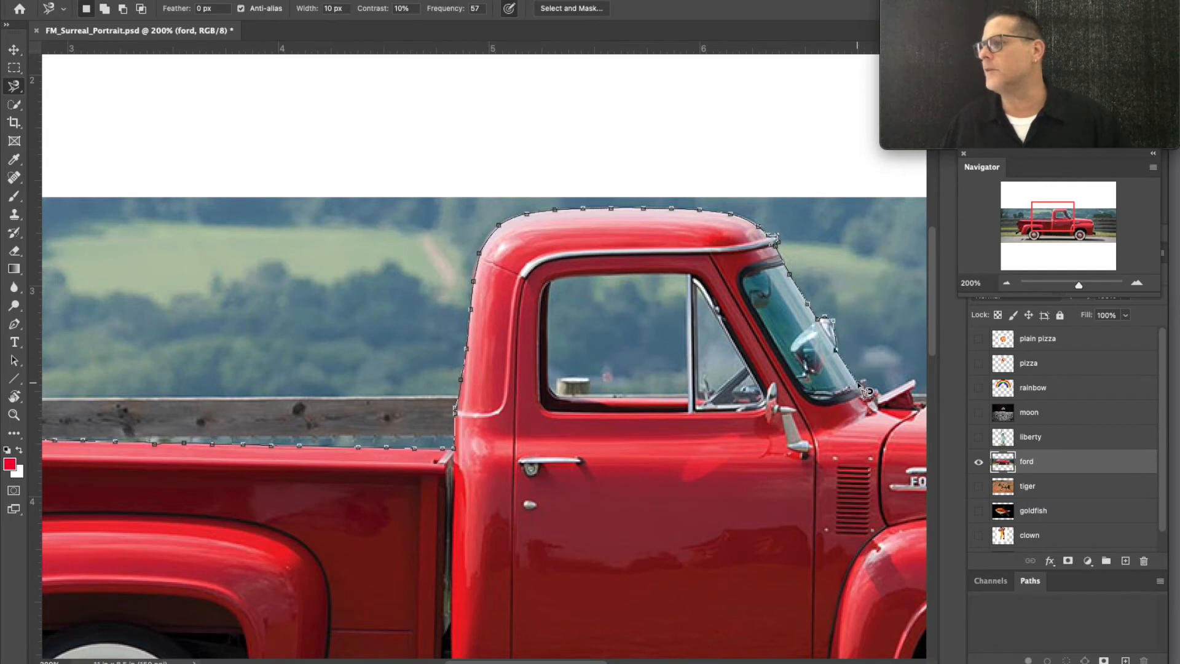
mouse_move(857, 382)
mouse_down()
mouse_move(568, 320)
mouse_move(234, 294)
mouse_up()
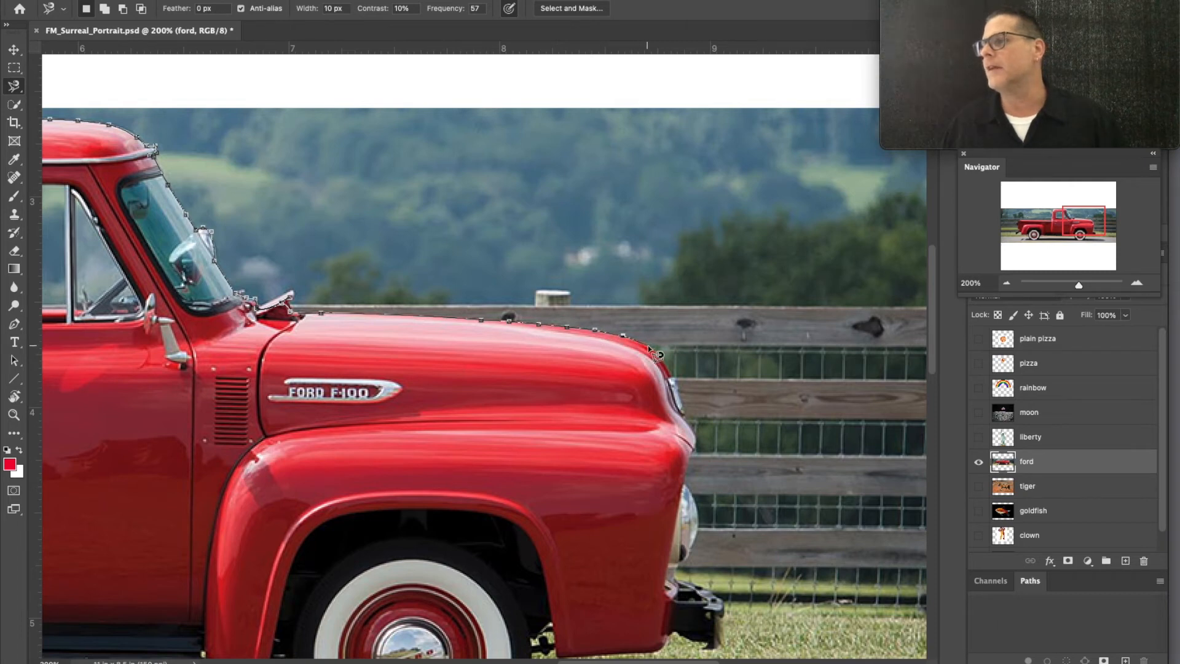
scroll(676, 394, down, 1)
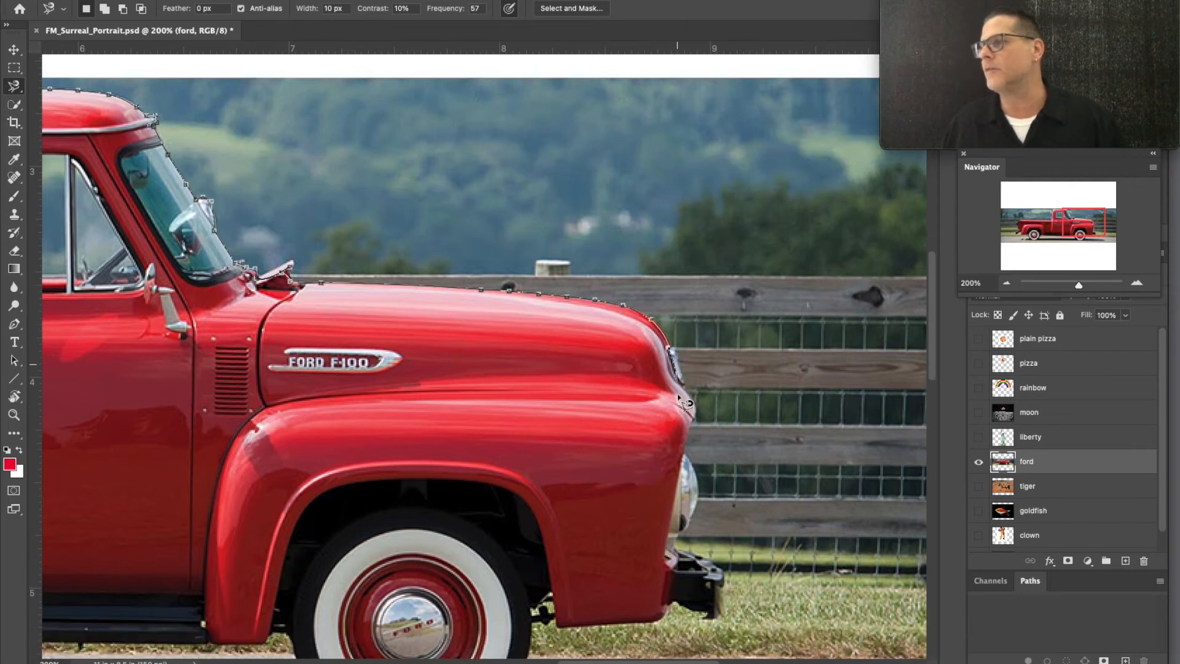
scroll(682, 401, down, 5)
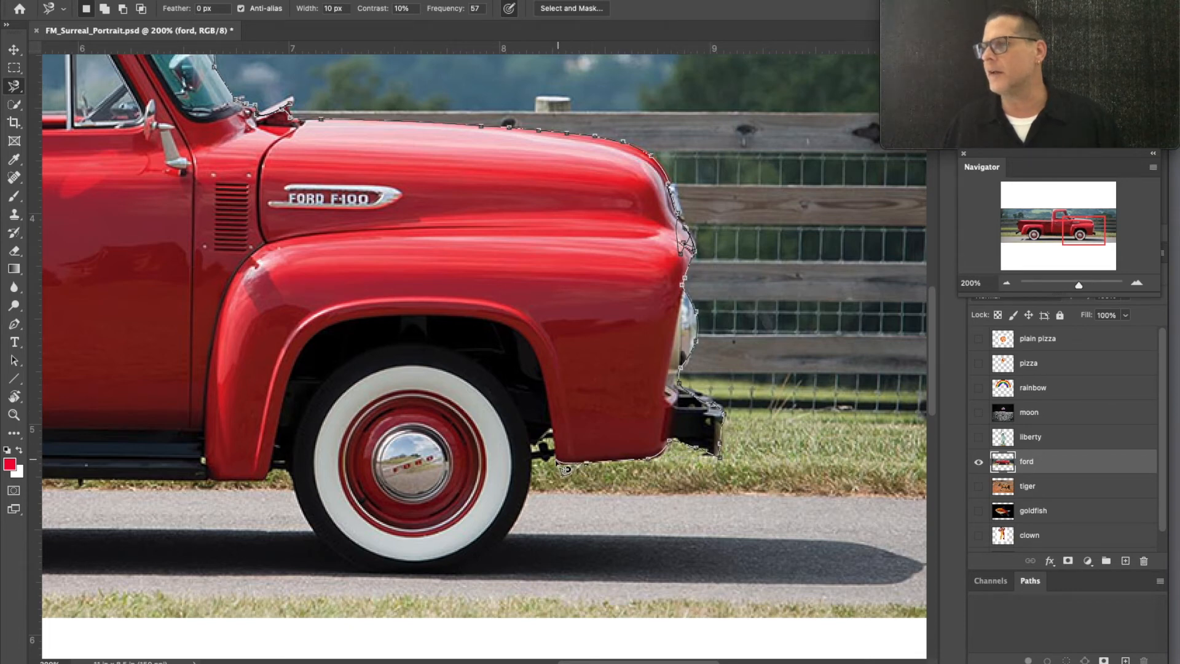
- Trace the magnetic outline around the front tire and along the underside of the running board to the rear fender
click(529, 461)
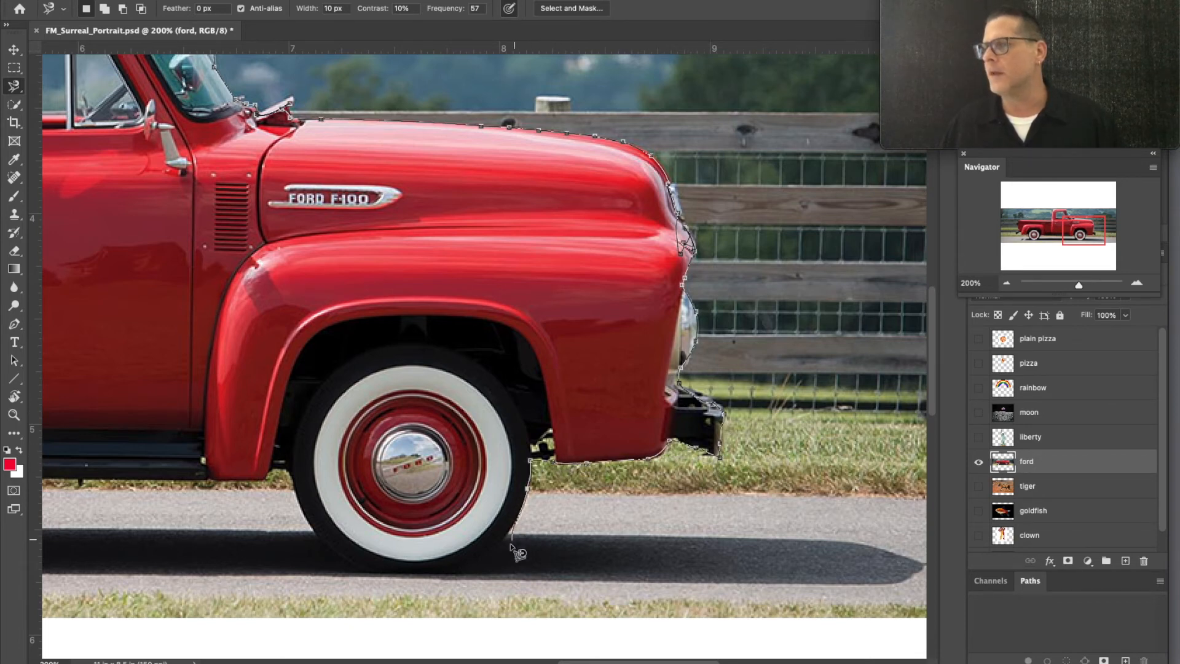
scroll(501, 556, down, 2)
scroll(500, 556, left, 2)
scroll(508, 563, down, 3)
scroll(507, 564, left, 3)
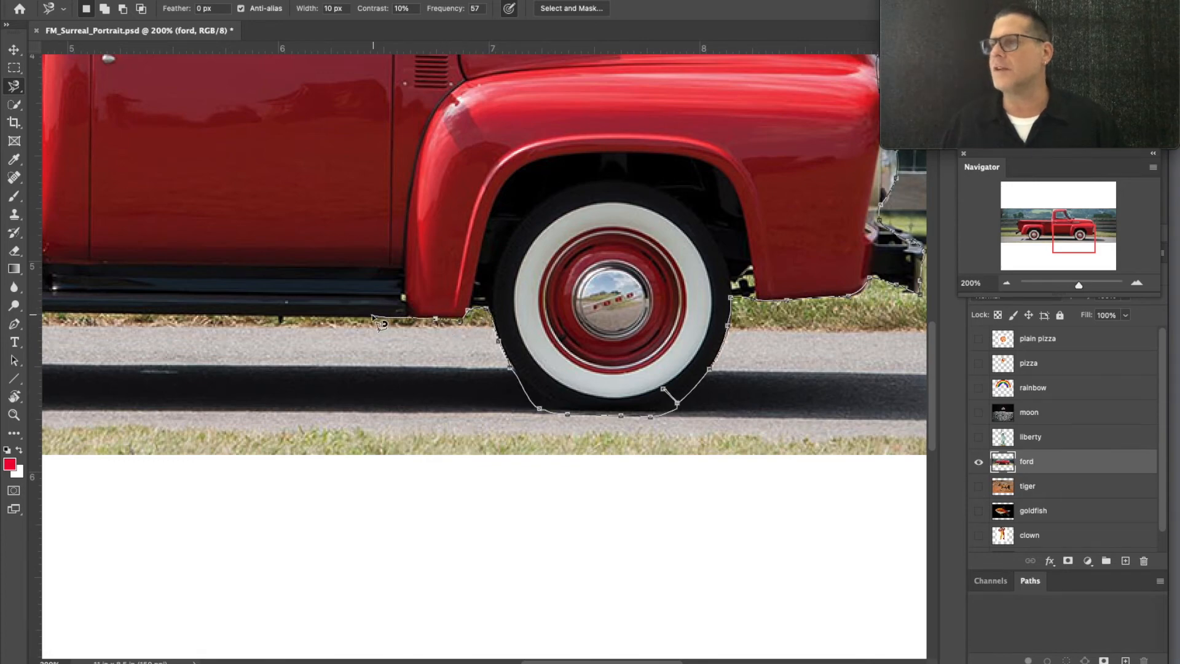
scroll(707, 348, left, 5)
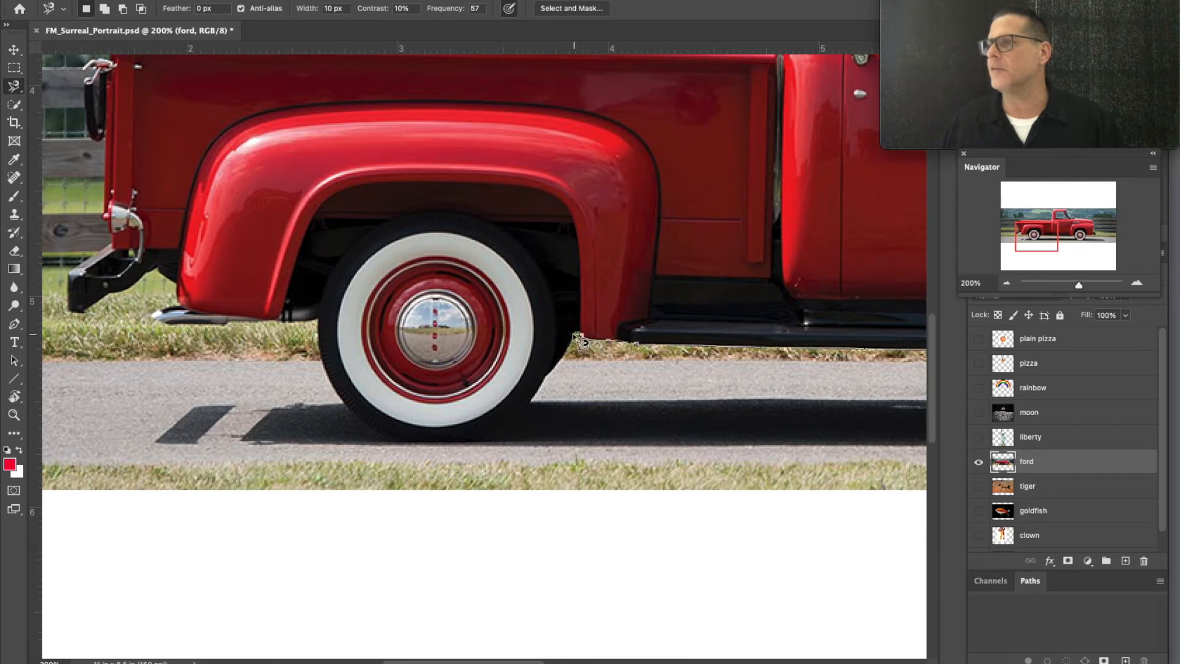
- Trace the rear tire, rear bumper and tailgate, and close the selection at its starting point on the bed
scroll(590, 356, down, 5)
scroll(591, 356, left, 3)
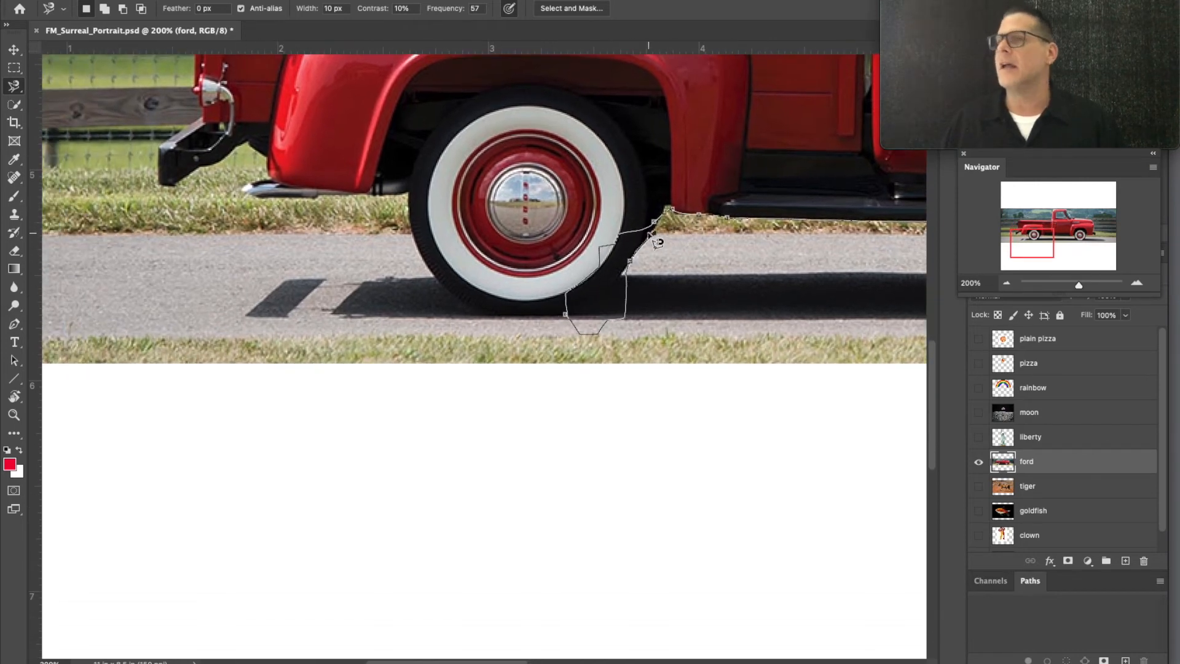
drag(641, 241, 588, 311)
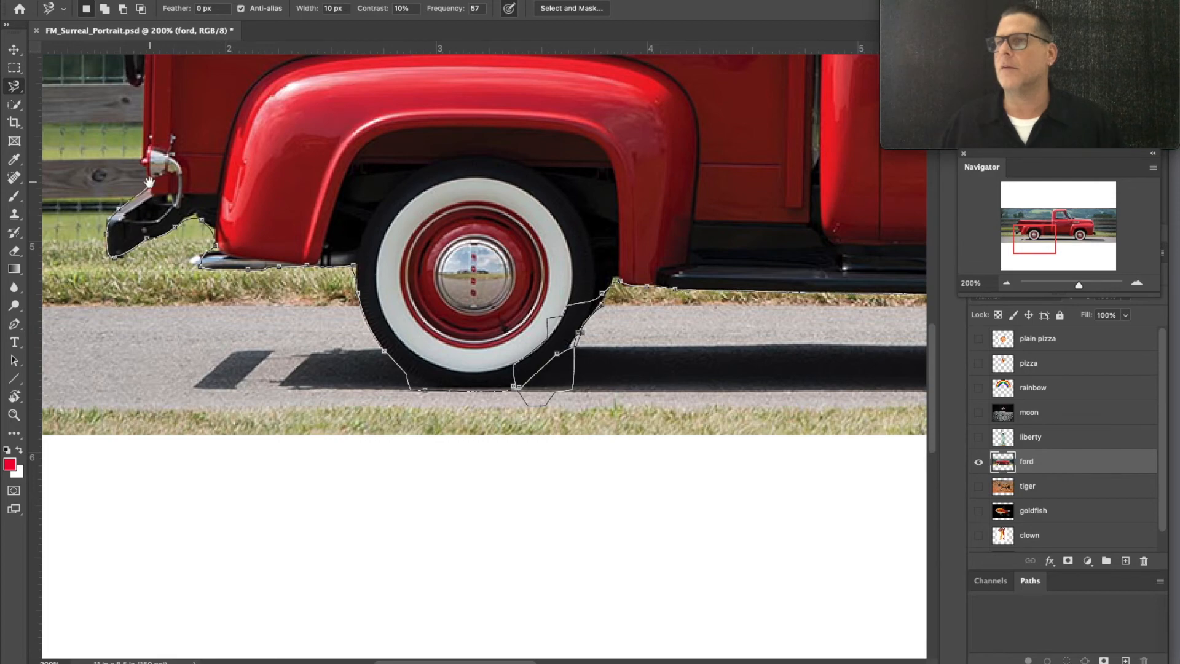
scroll(146, 195, up, 5)
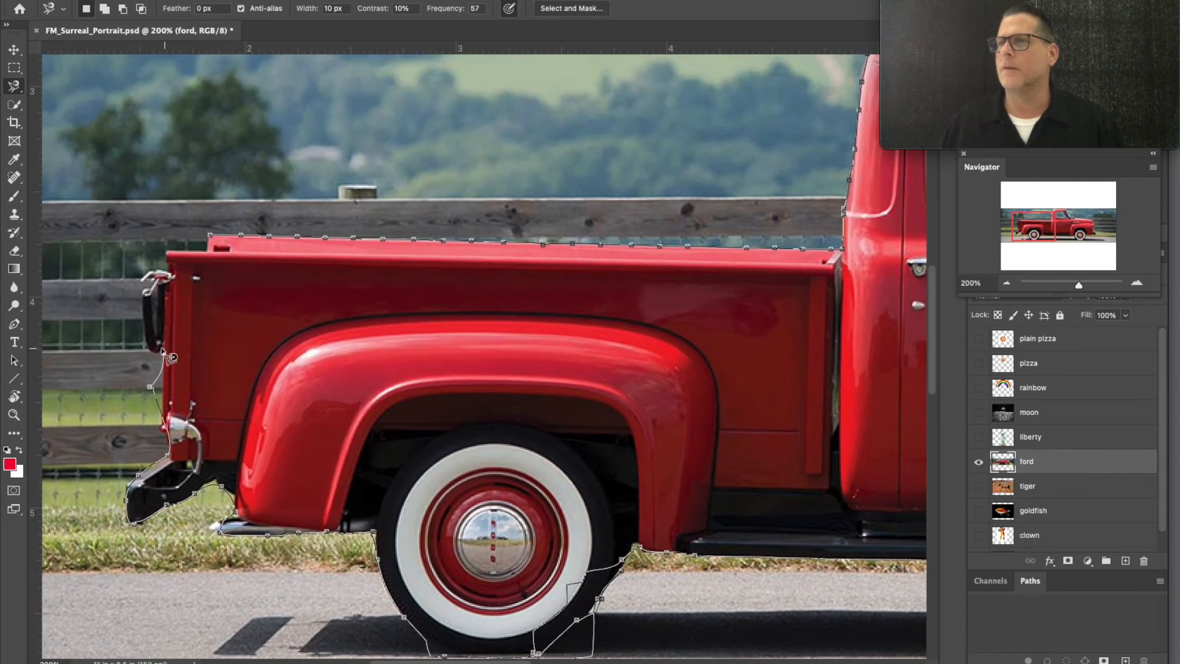
click(212, 240)
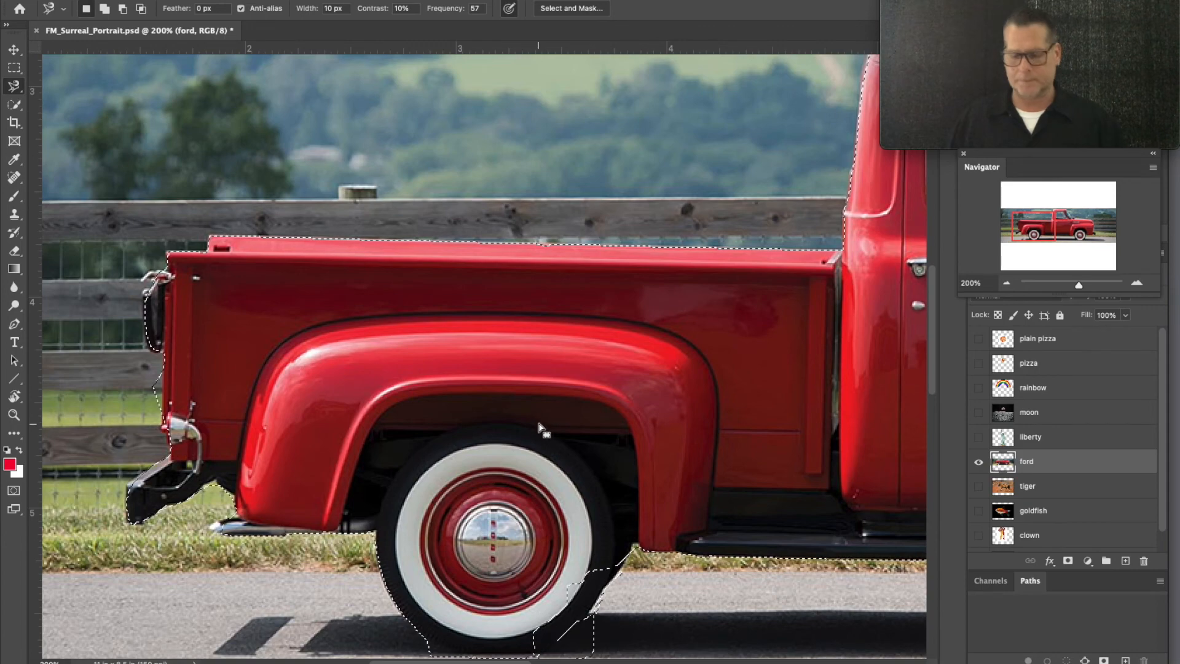
- Add the missed lower front part of the rear tire to the selection with the freehand Lasso tool
scroll(541, 427, down, 5)
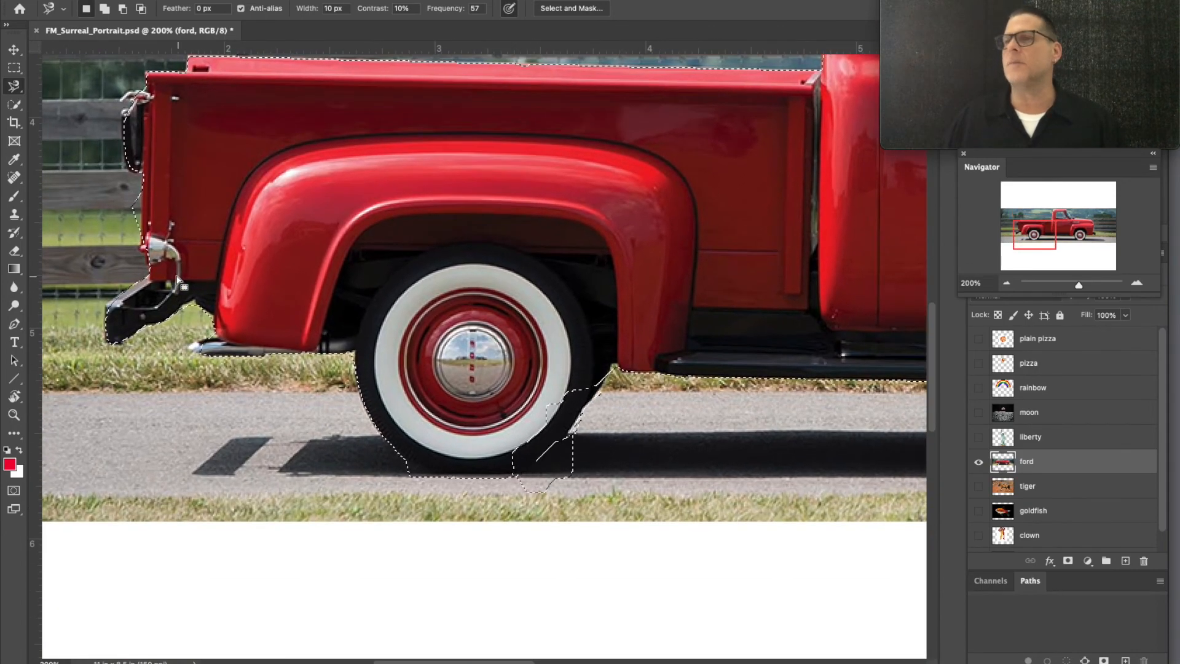
click(15, 88)
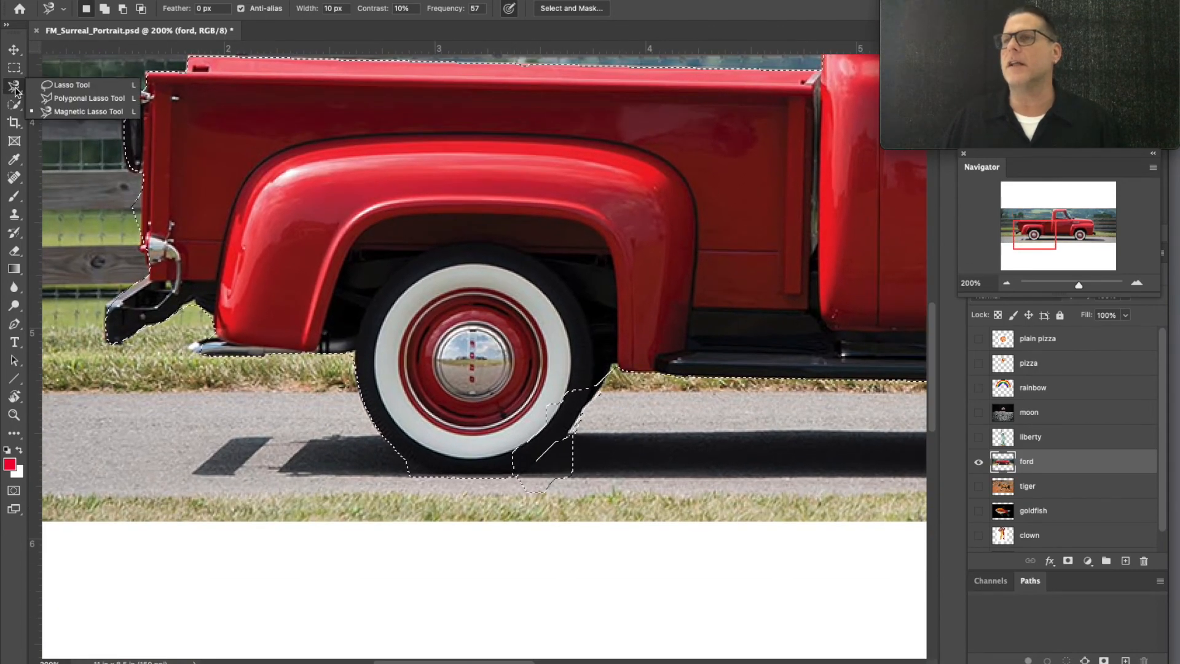
click(65, 88)
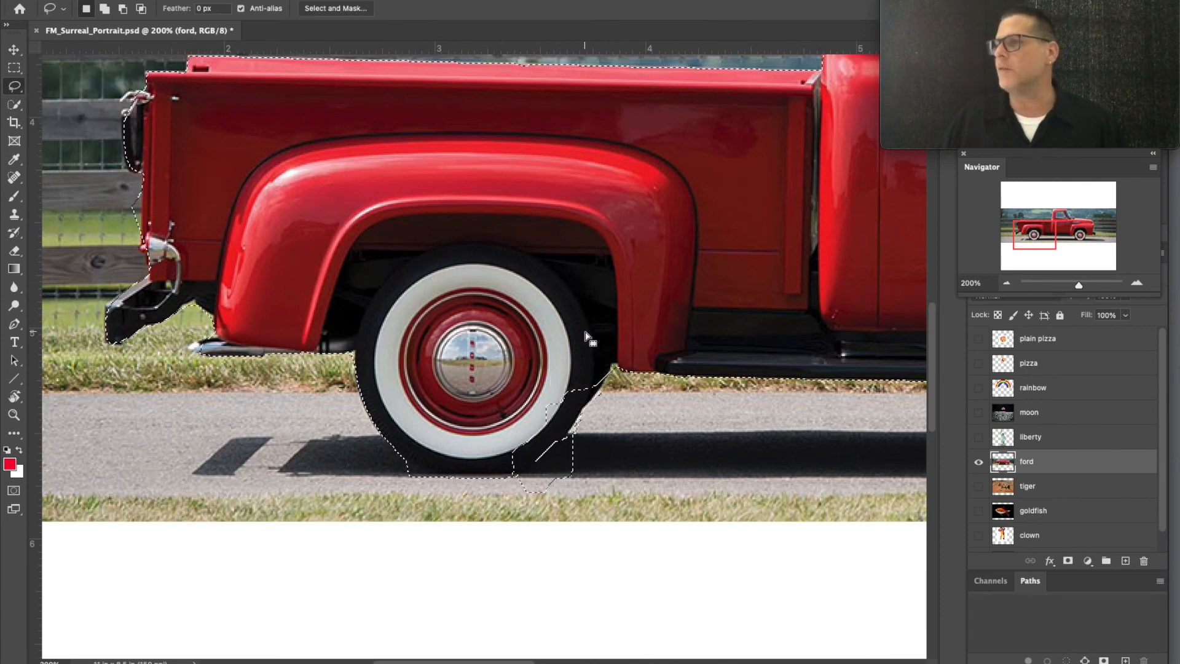
drag(585, 343, 596, 356)
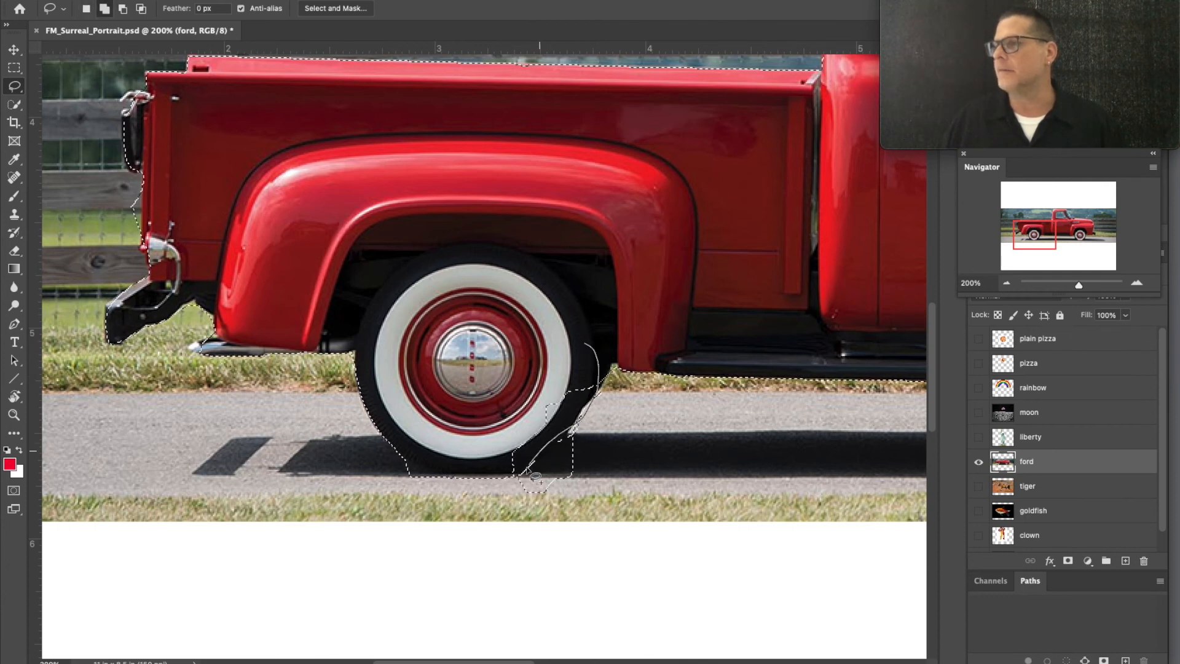
drag(471, 449, 467, 392)
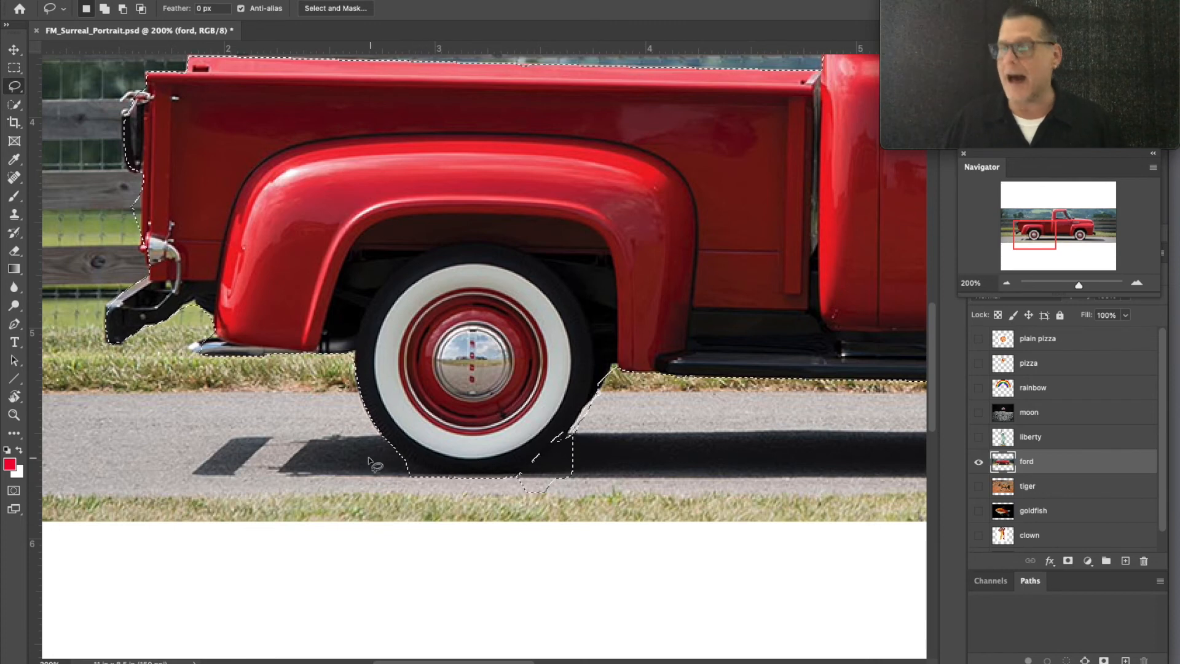
- Subtract the excess pavement below the rear tire from the selection and add the remaining missed tire edge
key(alt)
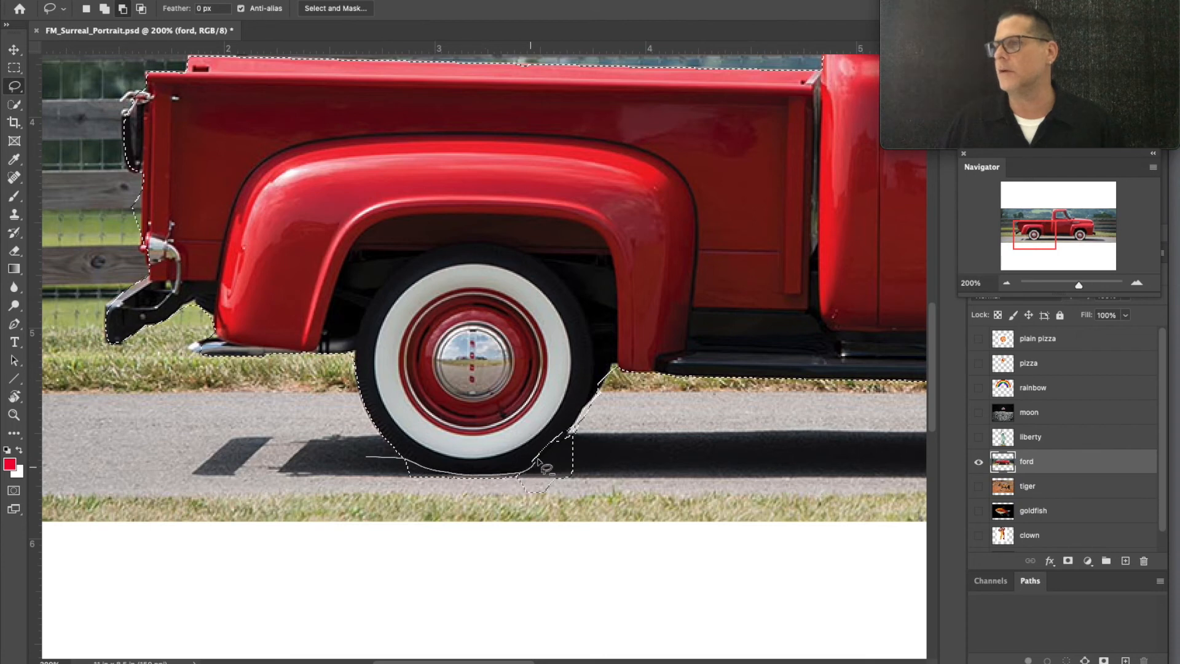
mouse_move(594, 400)
mouse_down()
mouse_move(636, 446)
mouse_move(540, 570)
mouse_move(325, 516)
mouse_move(365, 458)
mouse_up()
key(shift)
mouse_move(572, 408)
mouse_down()
mouse_move(561, 457)
mouse_move(467, 470)
mouse_up()
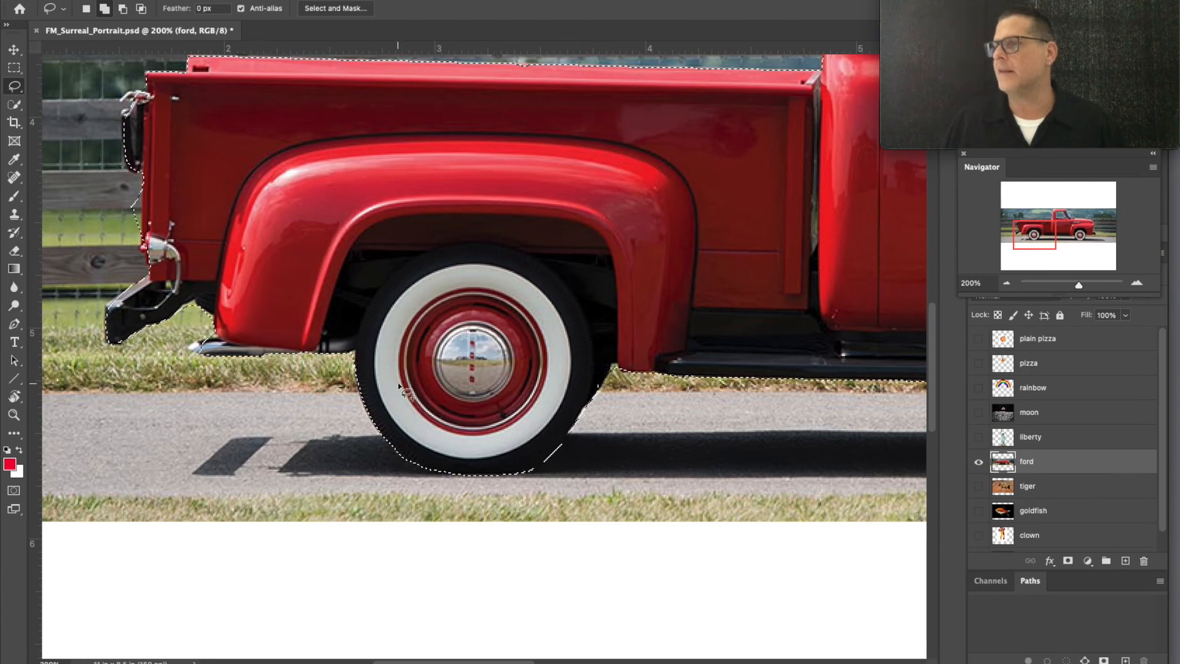
drag(259, 374, 255, 388)
- Clean up the selection at the truck's nose above the headlight and around the bottom of the front tire
scroll(255, 387, up, 5)
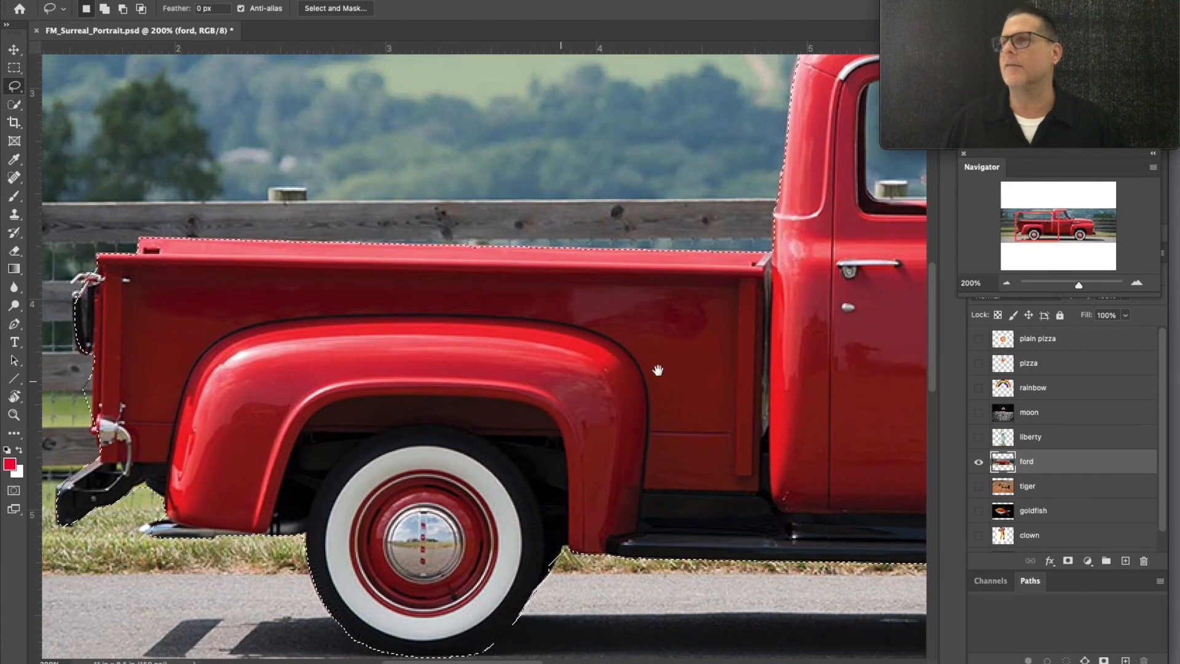
scroll(720, 393, right, 15)
scroll(720, 394, right, 12)
scroll(720, 393, down, 3)
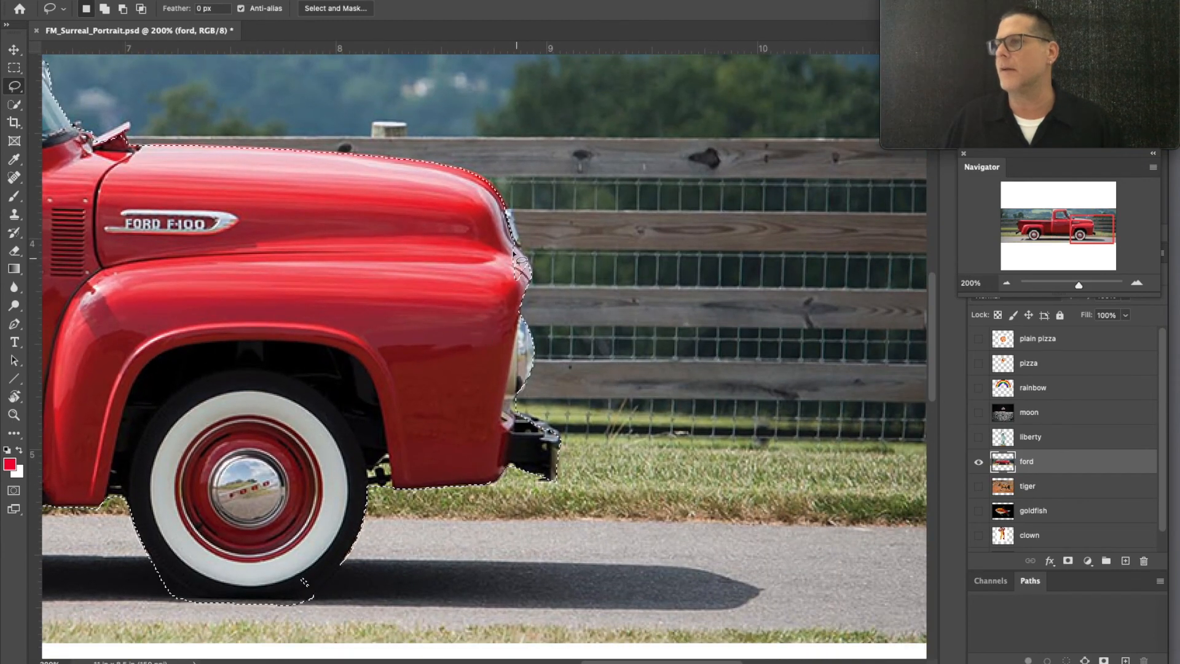
mouse_move(482, 234)
mouse_down()
mouse_move(523, 257)
mouse_move(523, 292)
mouse_up()
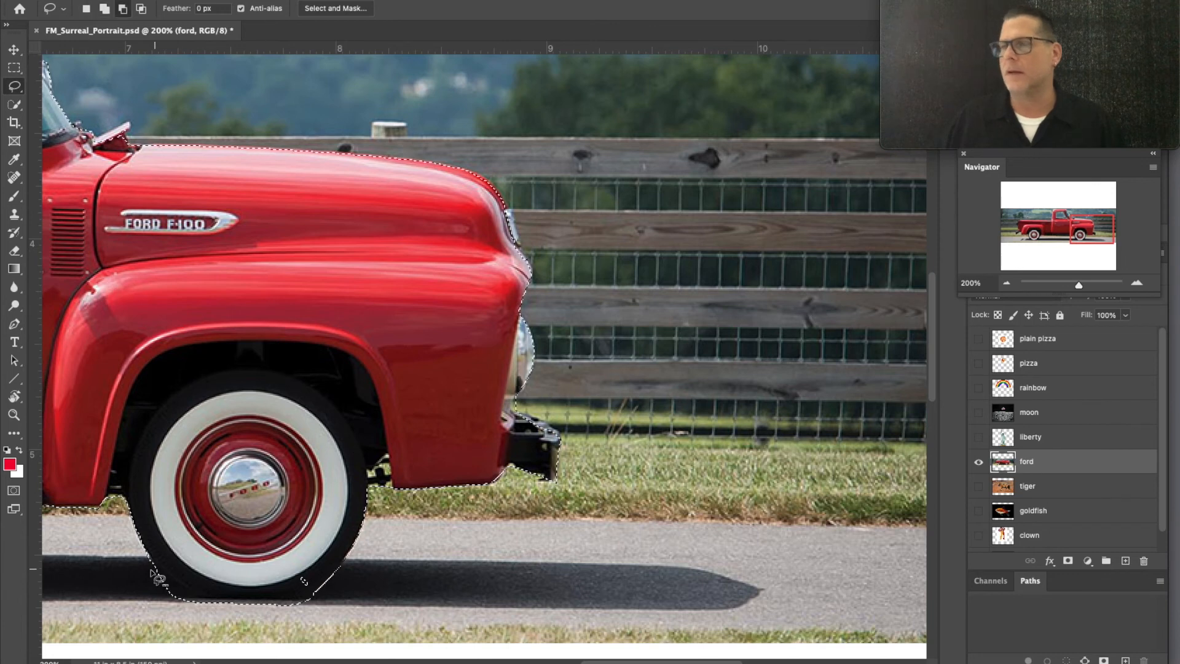
mouse_move(151, 571)
mouse_down()
mouse_move(167, 587)
mouse_move(286, 612)
mouse_move(341, 594)
mouse_move(345, 578)
mouse_up()
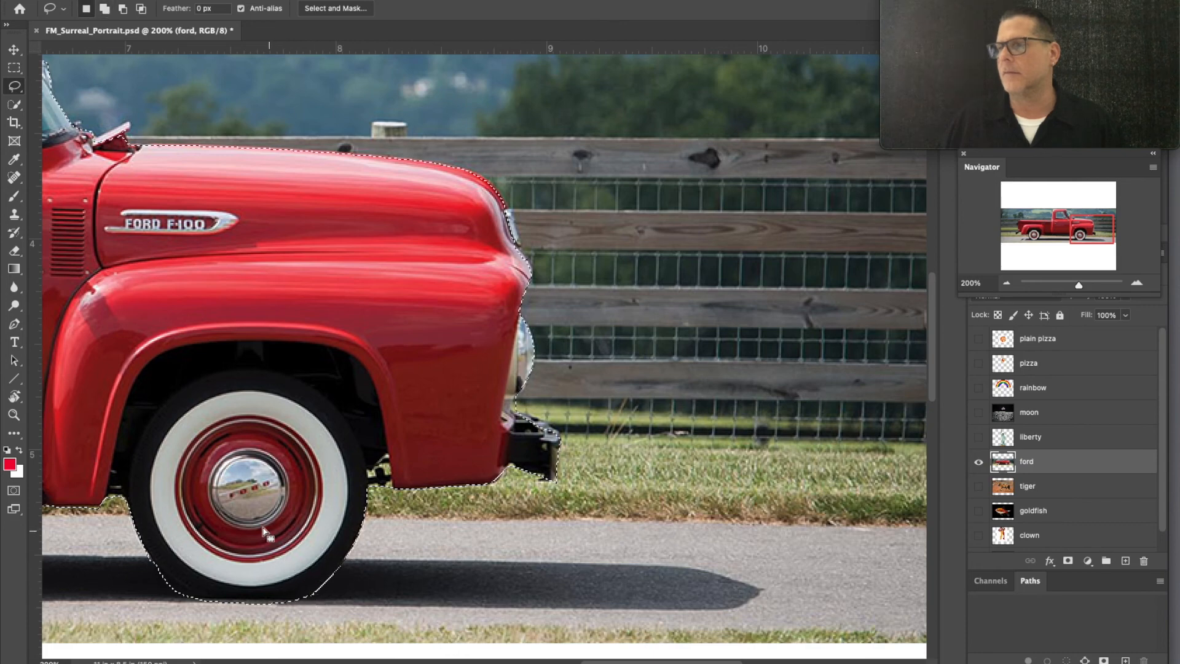
- Delete the selected truck from the ford layer and undo the deletion
key(super+minus)
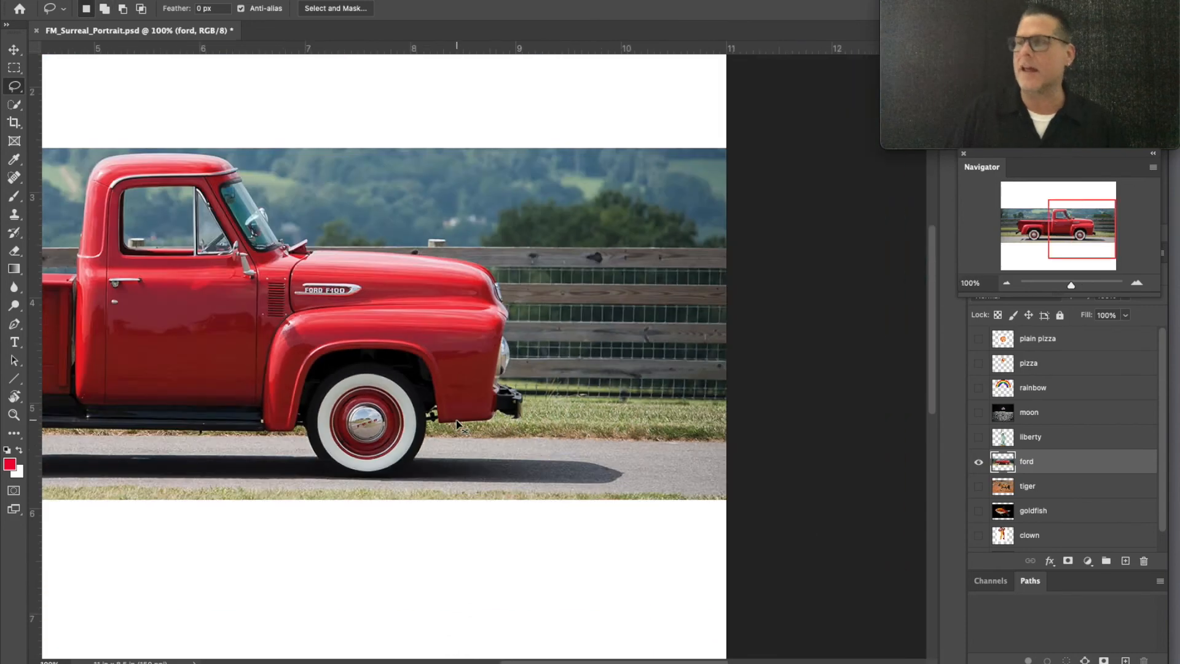
key(super+minus)
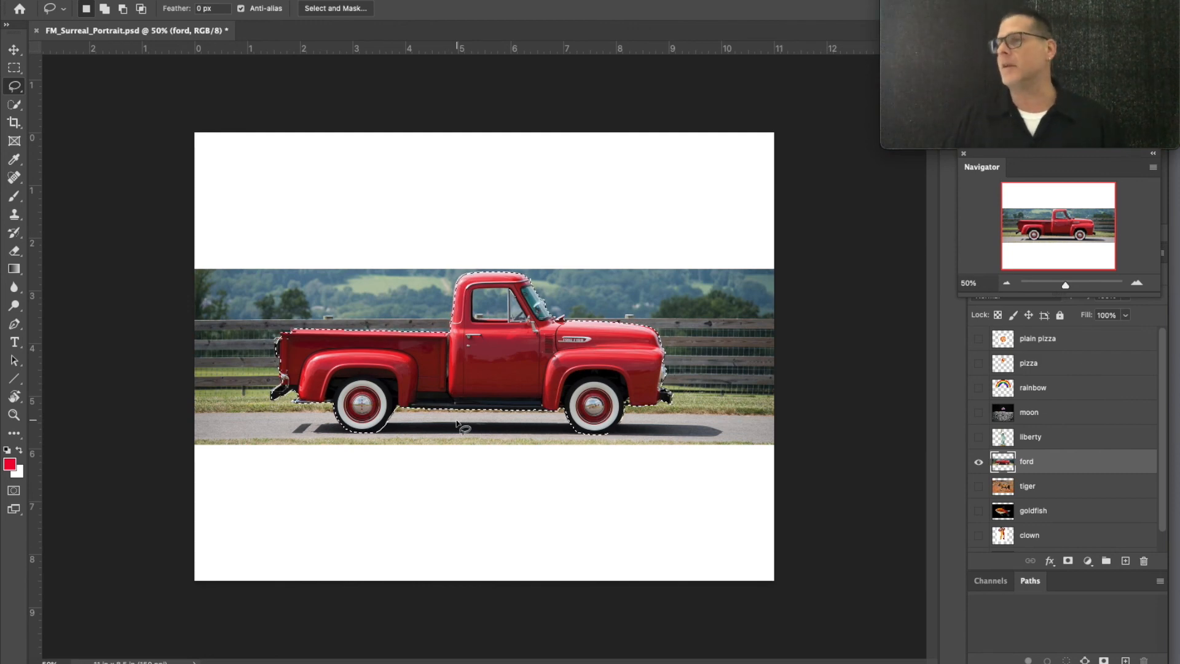
key(super+BackSpace)
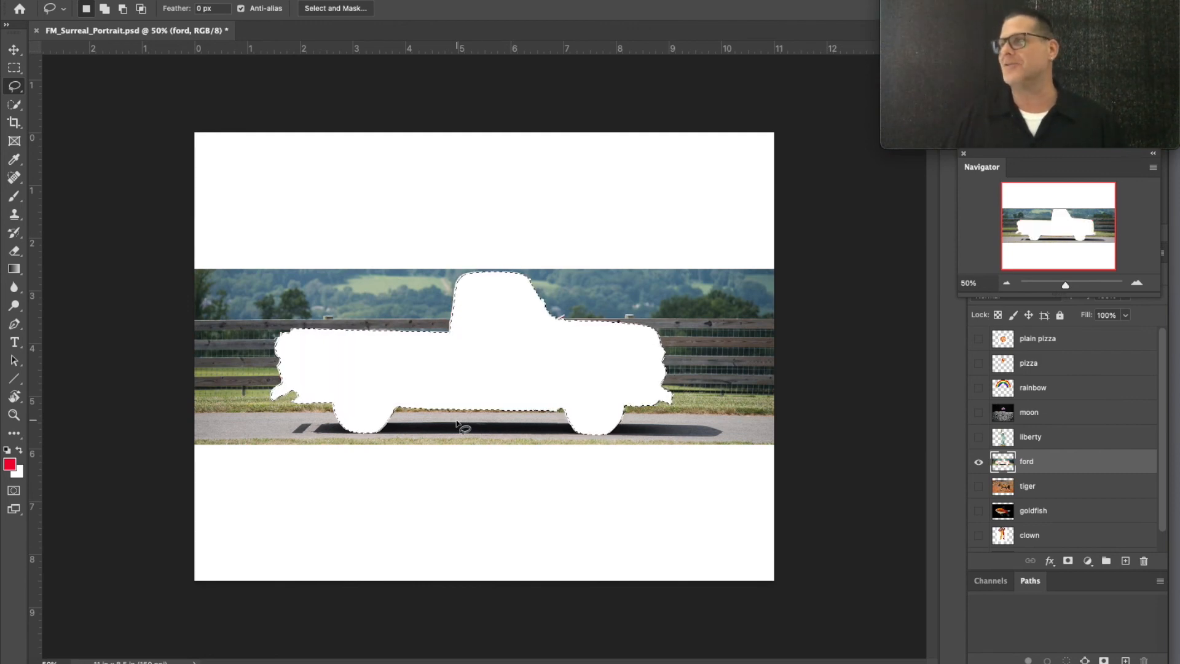
key(super+z)
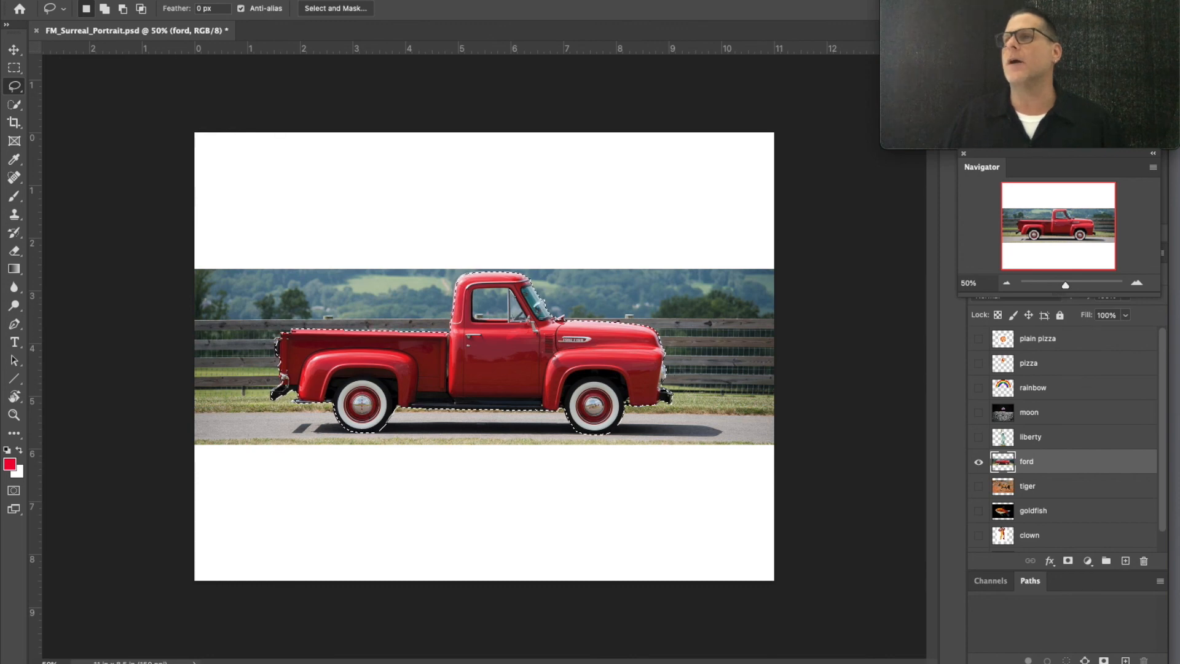
- Invert the truck selection, delete the background from the ford layer, and deselect
click(283, 0)
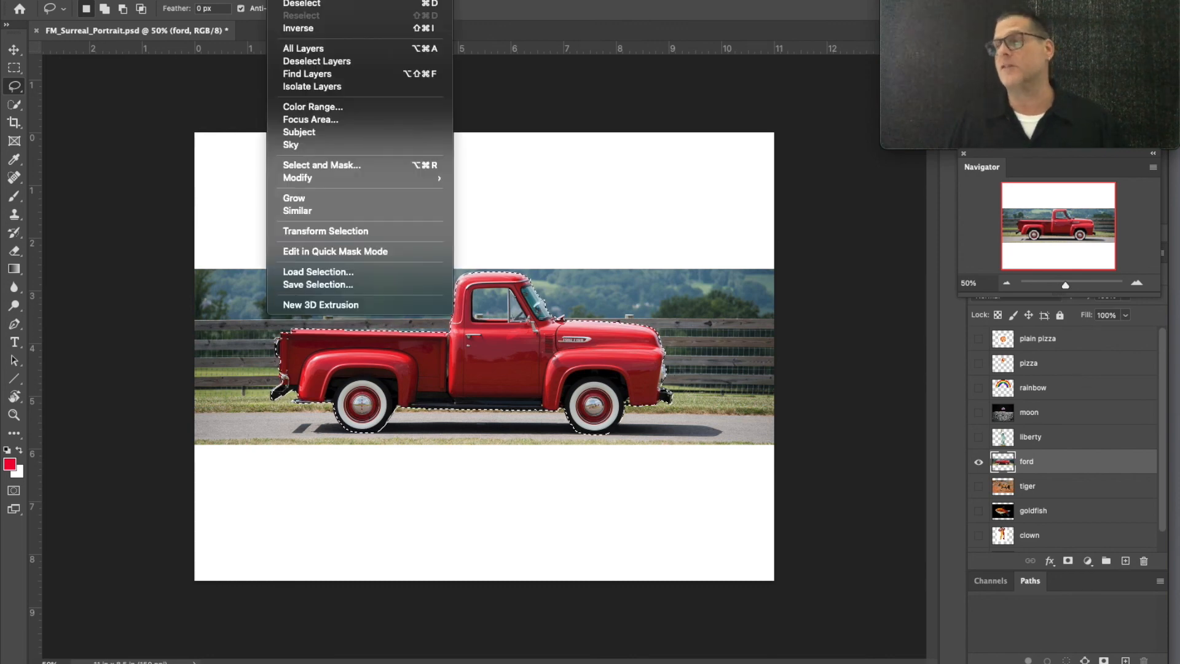
click(298, 29)
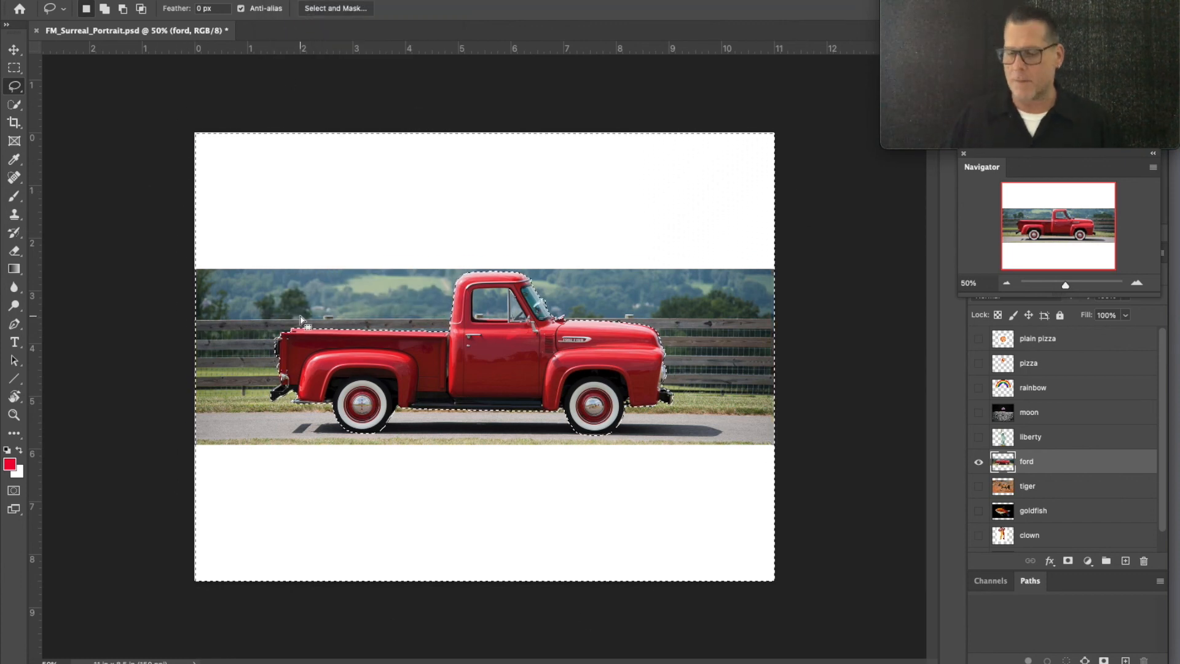
key(Delete)
key(ctrl+d)
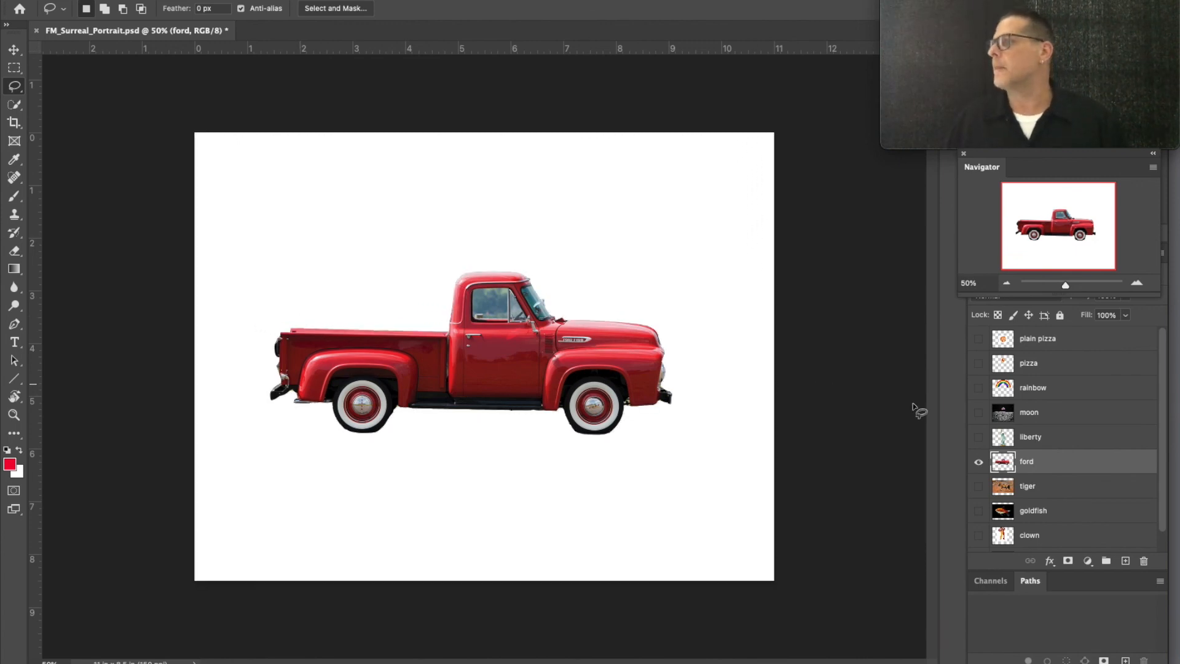
- Move the ford layer directly above the moon layer and make the moon layer visible
drag(1028, 466, 1008, 418)
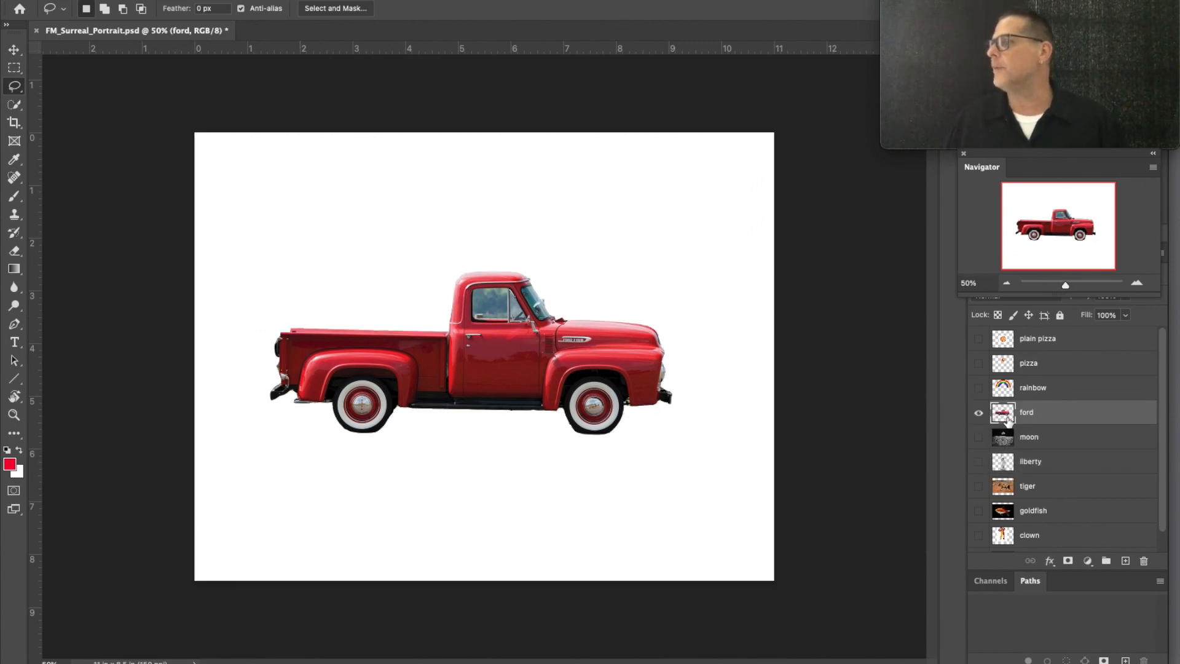
click(980, 437)
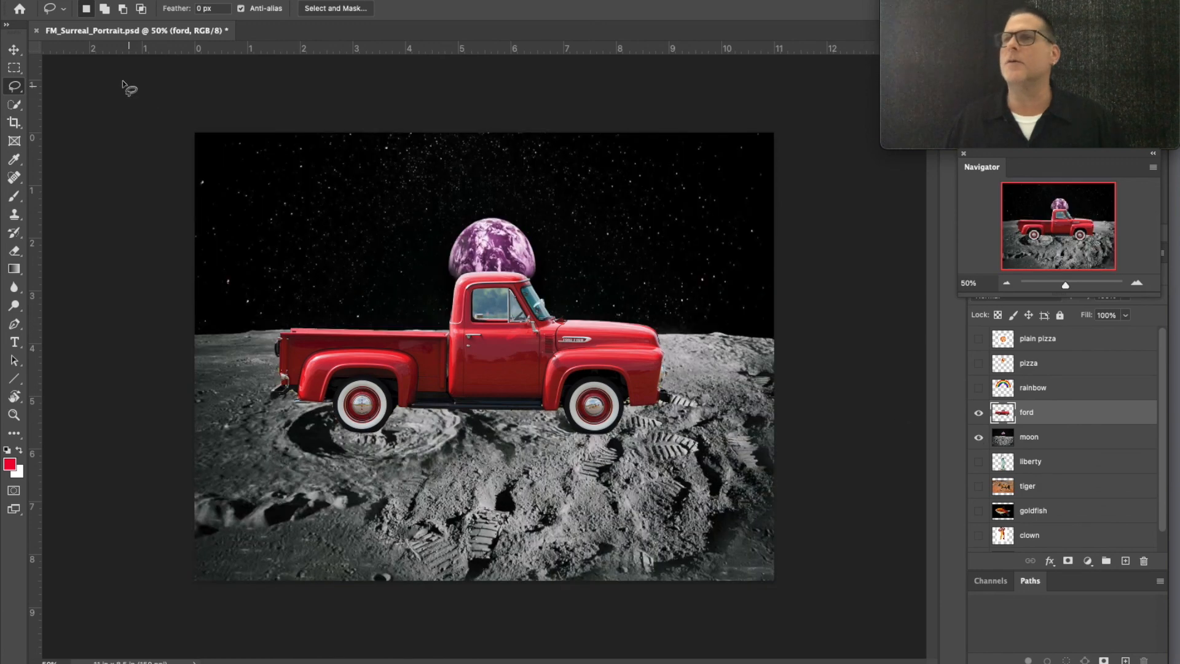
- Show the rainbow layer, and move the truck into the lower-right foreground of the moon surface, enlarging it to about 8.4 inches wide
click(13, 54)
key(shift+Left)
key(shift+Left)
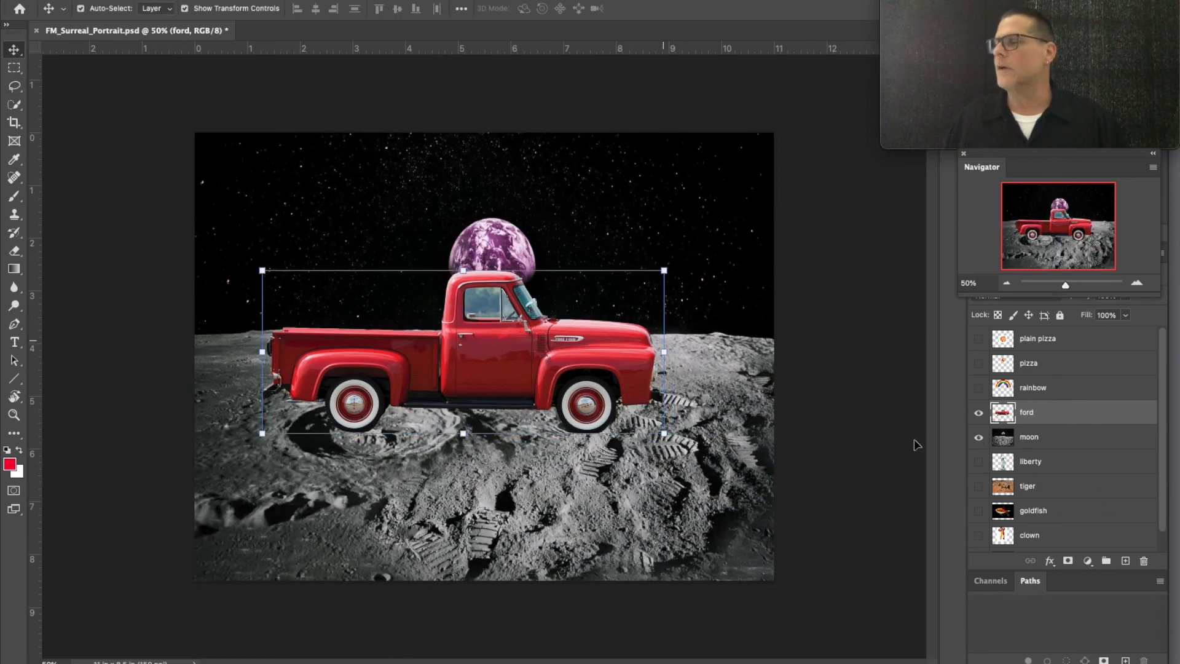
click(979, 388)
drag(519, 373, 618, 503)
drag(362, 401, 323, 385)
key(Return)
drag(541, 474, 533, 465)
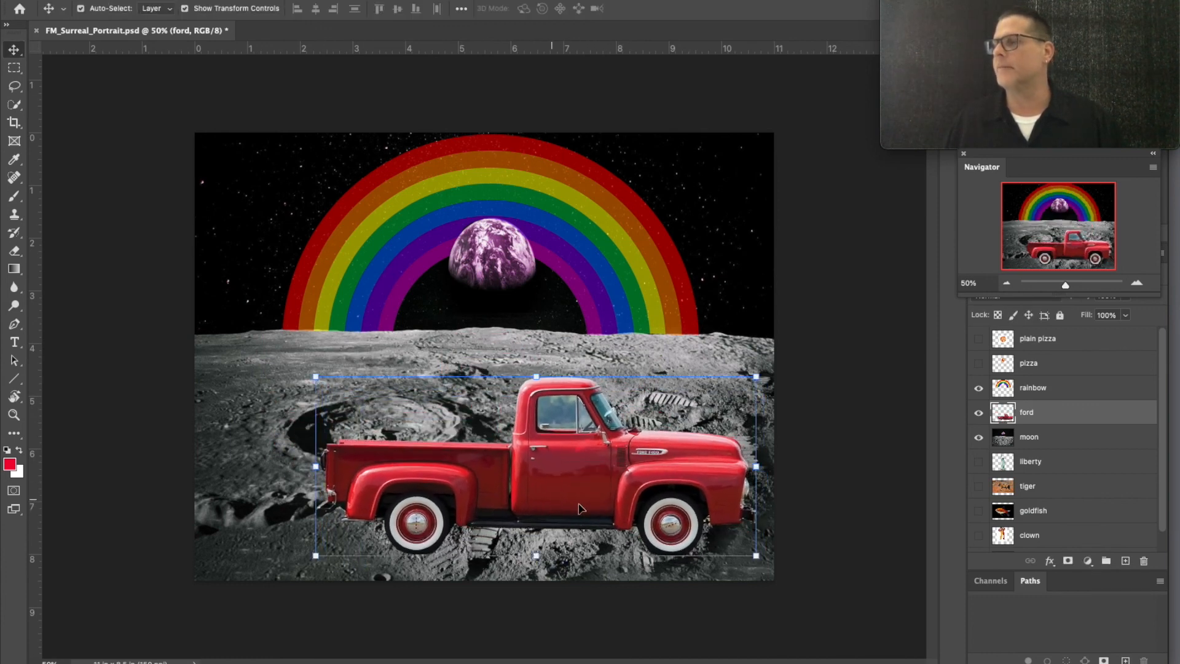
click(804, 414)
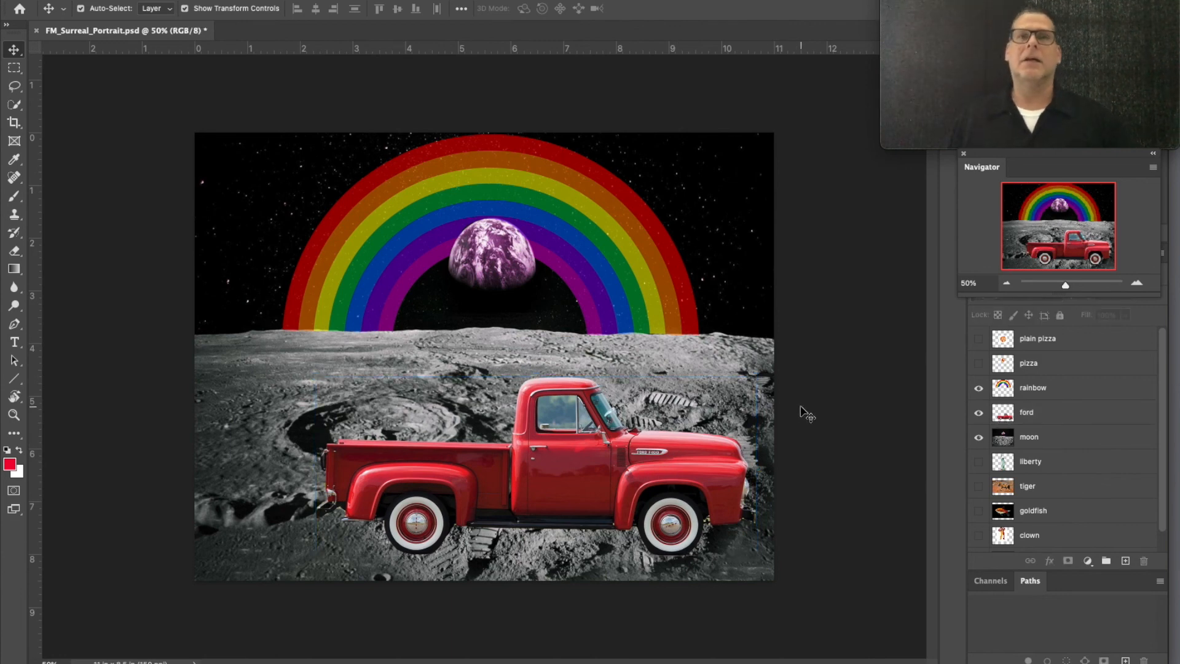